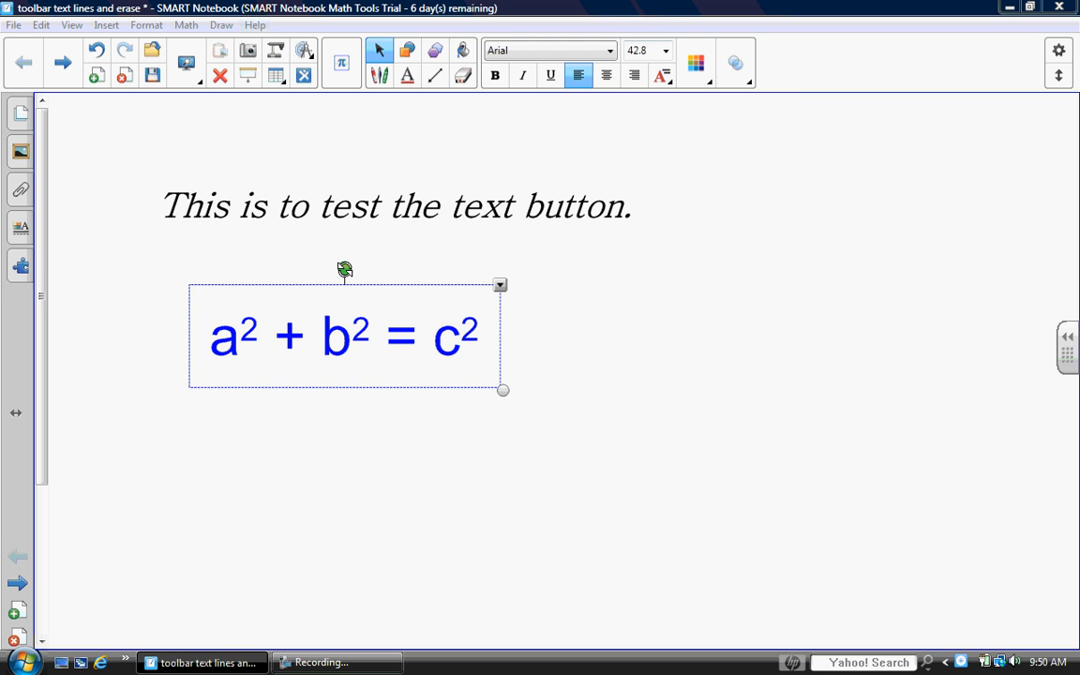
Step: Examine the extra text formatting options and the symbols available for insertion into the a² + b² = c² equation
mouse_move(345, 270)
mouse_down()
mouse_move(299, 284)
mouse_move(278, 338)
mouse_move(278, 320)
mouse_move(342, 270)
mouse_move(330, 270)
mouse_move(345, 270)
mouse_up()
click(662, 78)
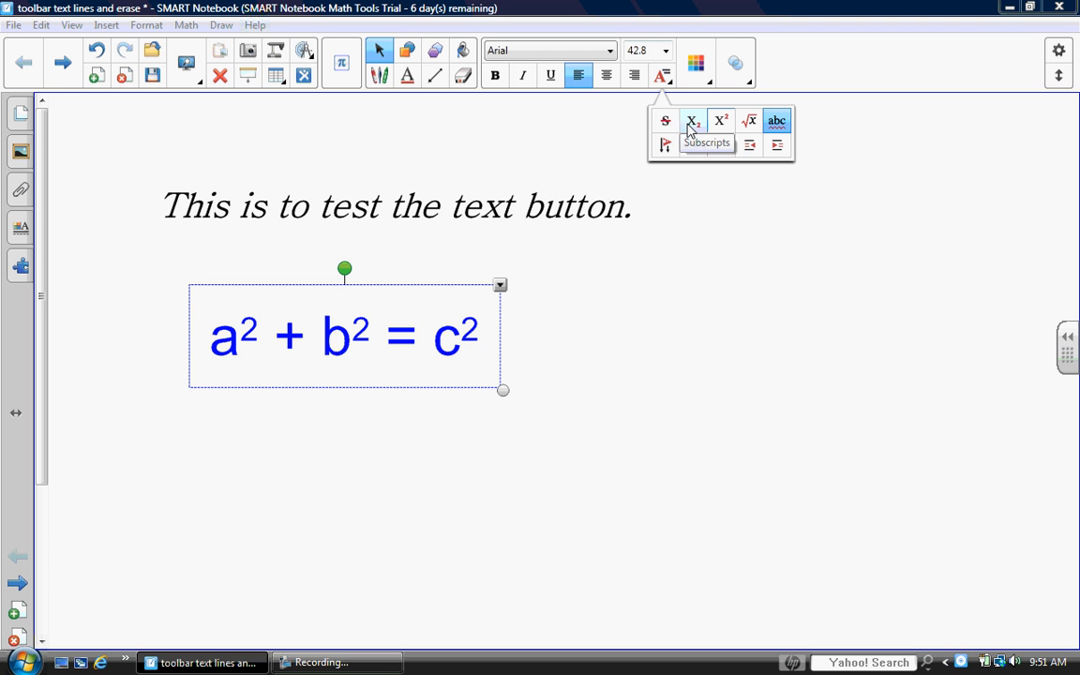
click(751, 122)
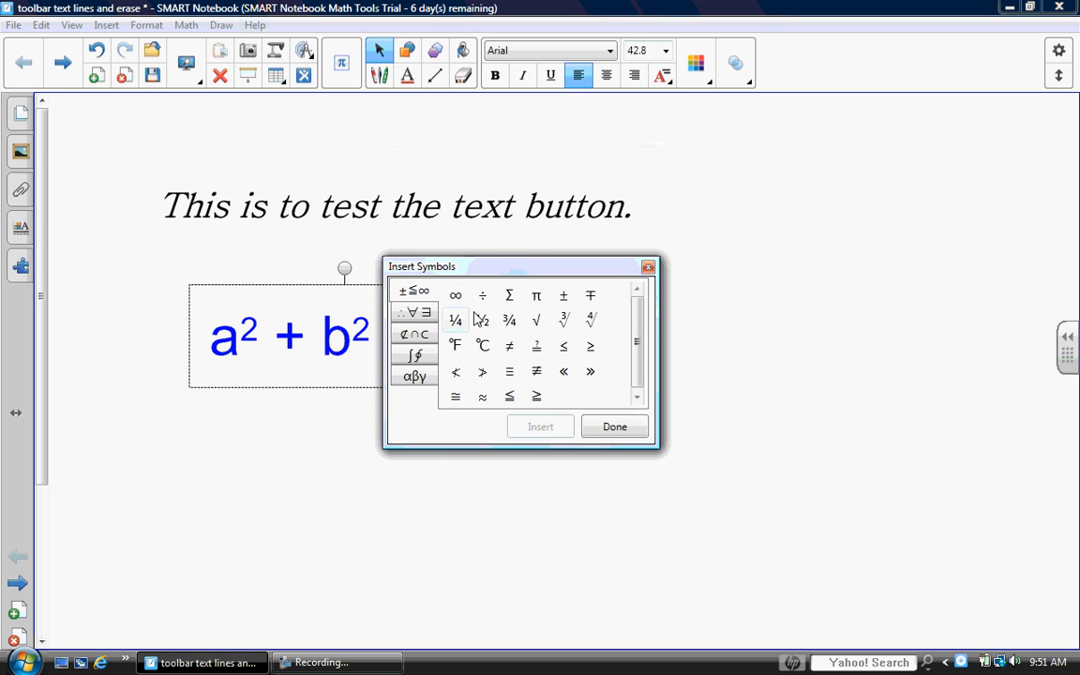
click(588, 375)
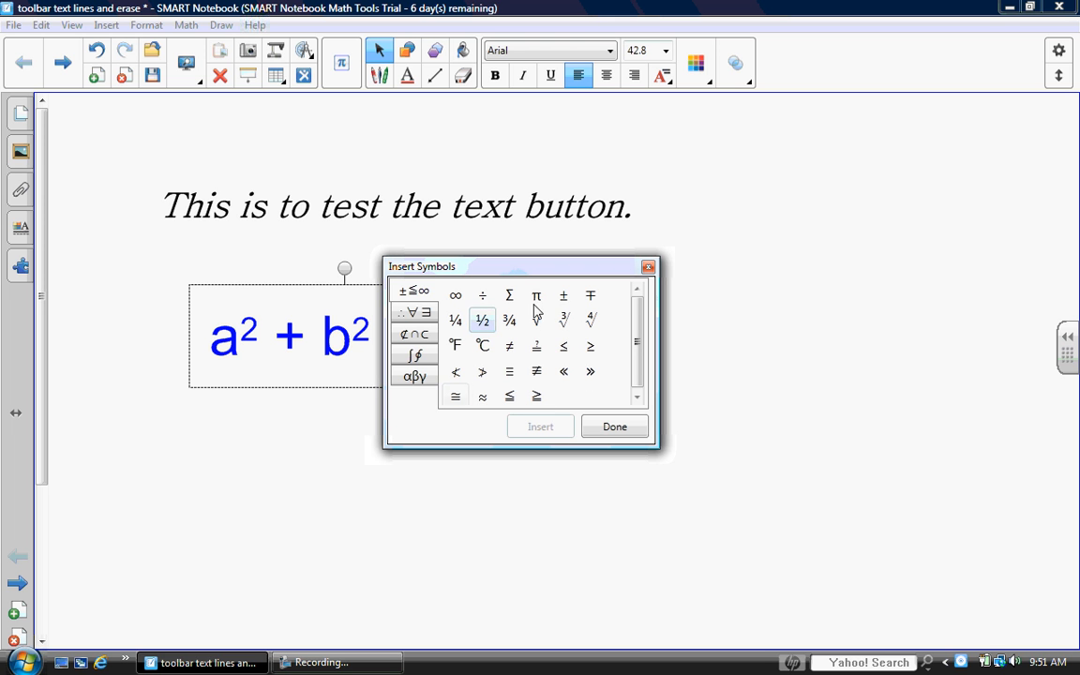
click(616, 429)
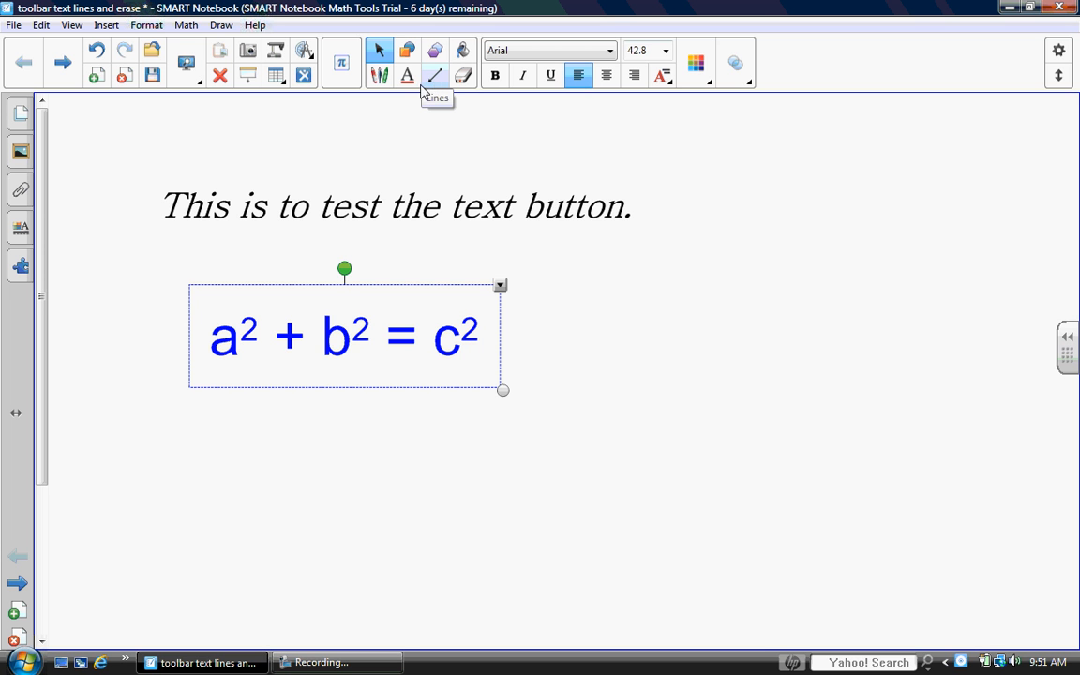
Step: Add a new page and draw a plain black horizontal line with a black dot-to-arrow line below it
click(95, 78)
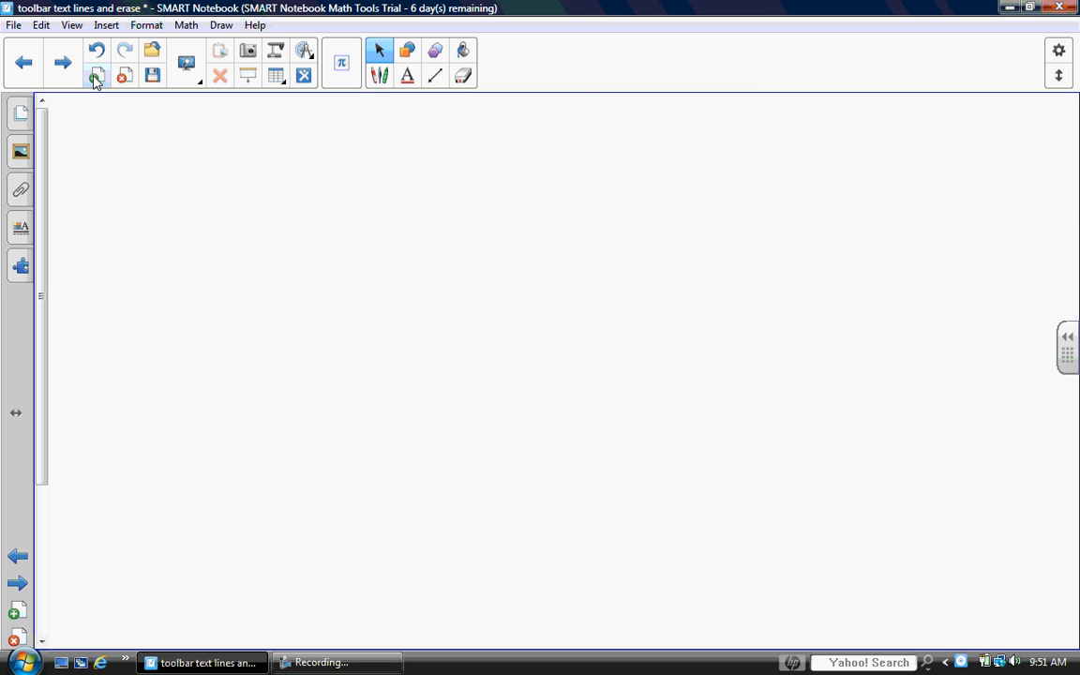
click(434, 77)
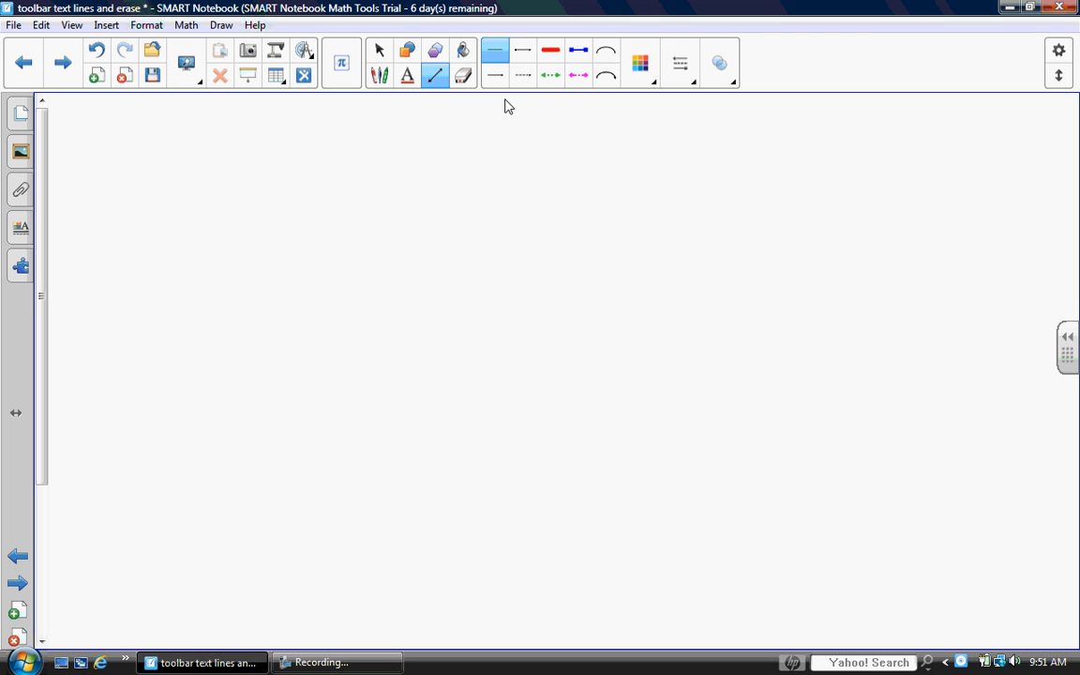
mouse_move(137, 165)
mouse_down()
mouse_move(373, 155)
mouse_move(377, 165)
mouse_up()
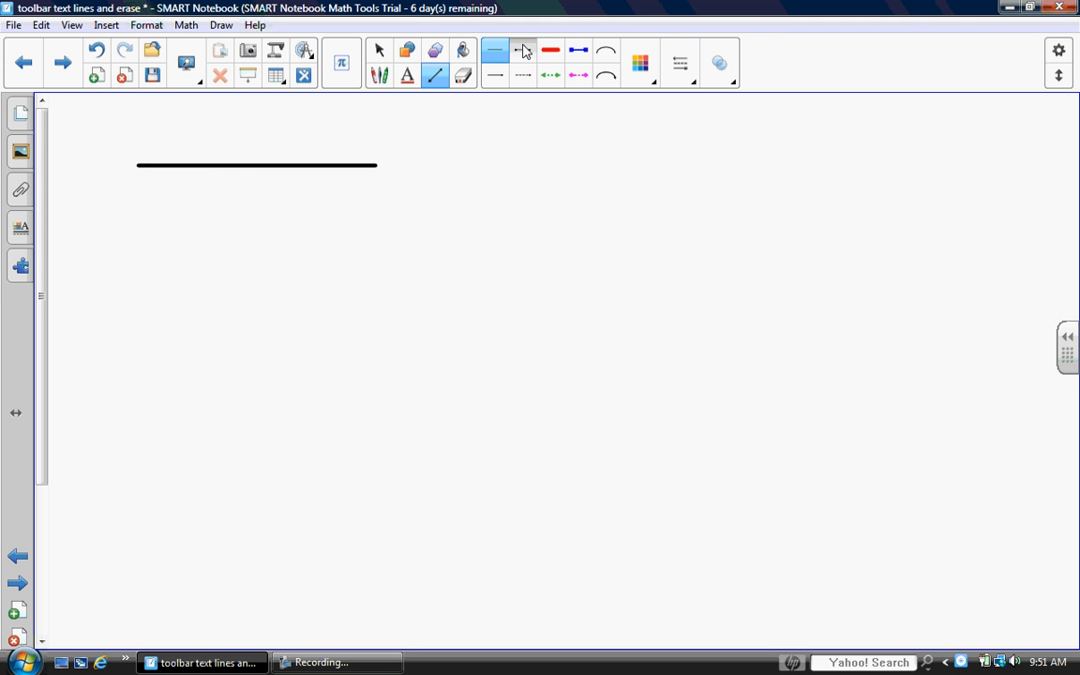
click(523, 49)
drag(126, 244, 324, 244)
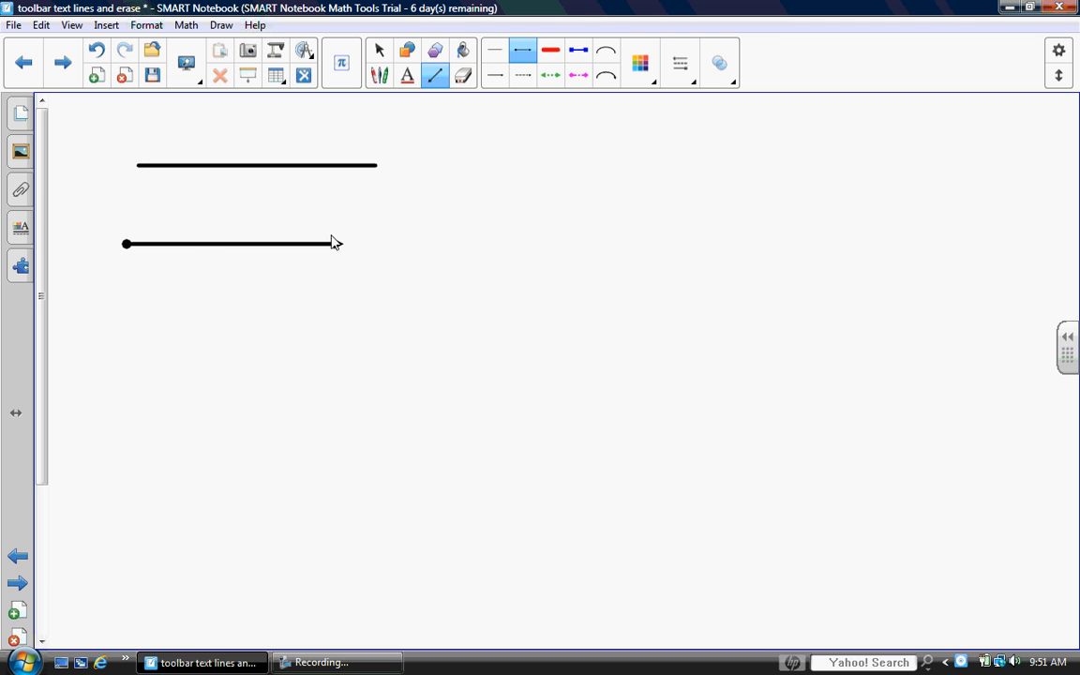
Step: Draw a thick red line and a blue square-ended line horizontally beneath the two black lines
click(551, 51)
drag(126, 316, 252, 316)
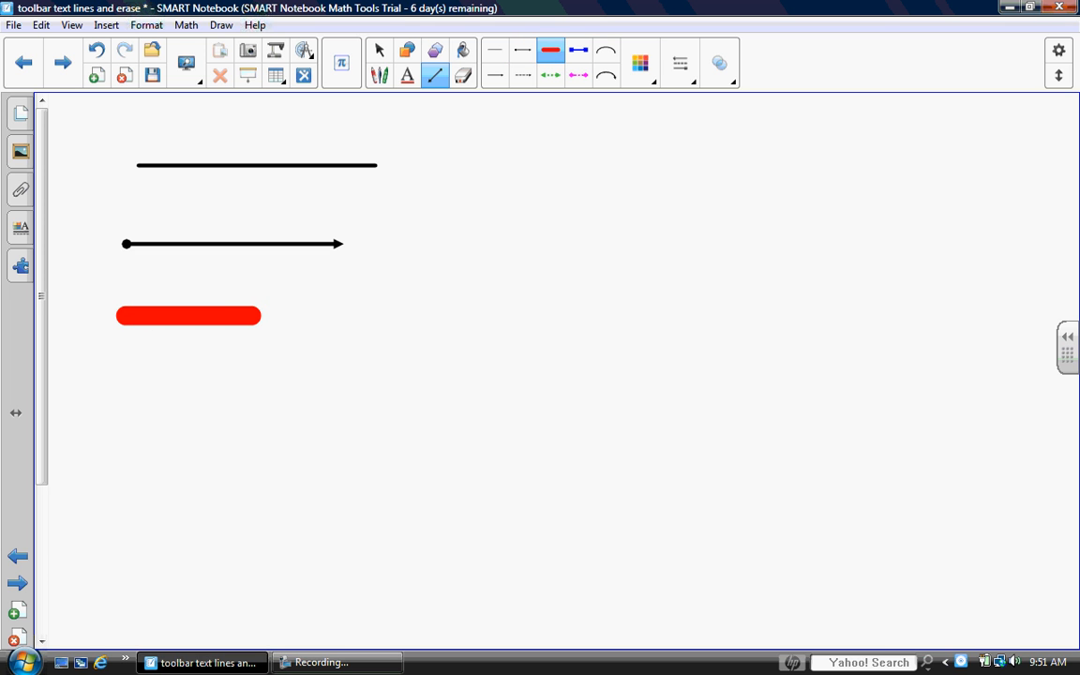
click(579, 51)
drag(127, 379, 279, 379)
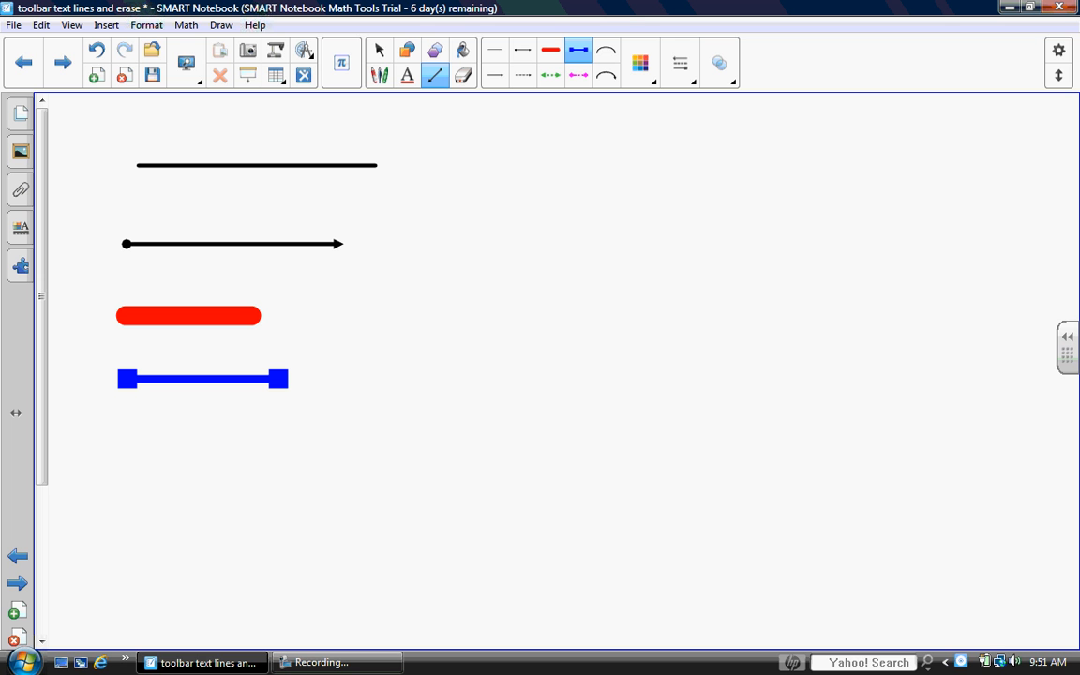
Step: Draw a wide plain black arc beside the black lines and a smaller arrow-tipped arc below it
click(606, 52)
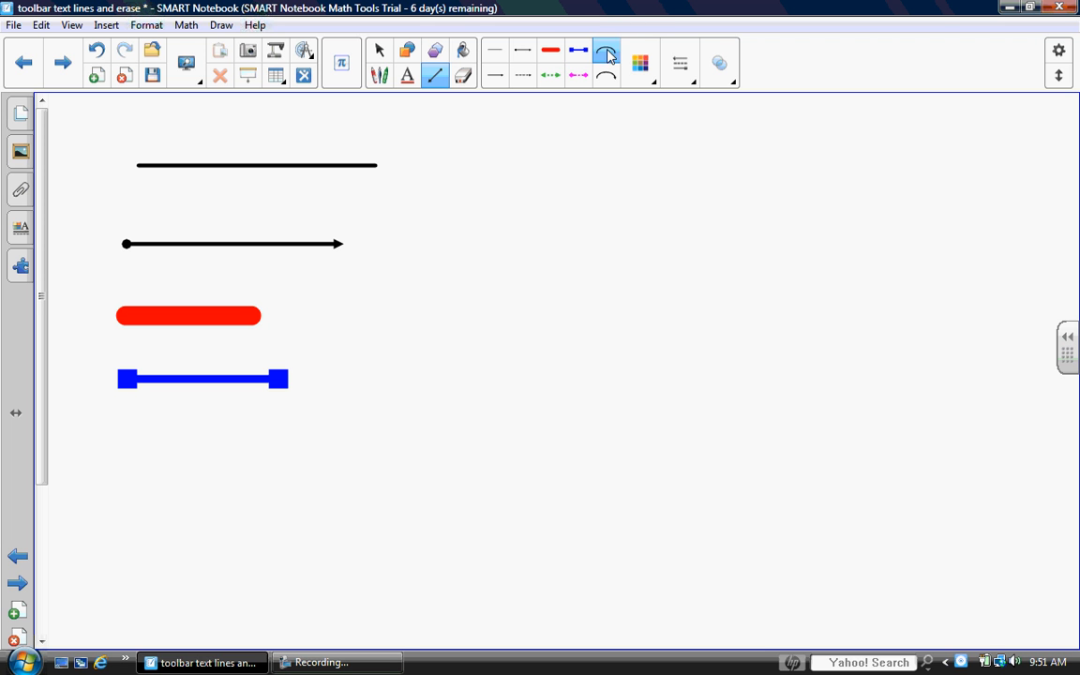
drag(470, 234, 662, 235)
click(605, 77)
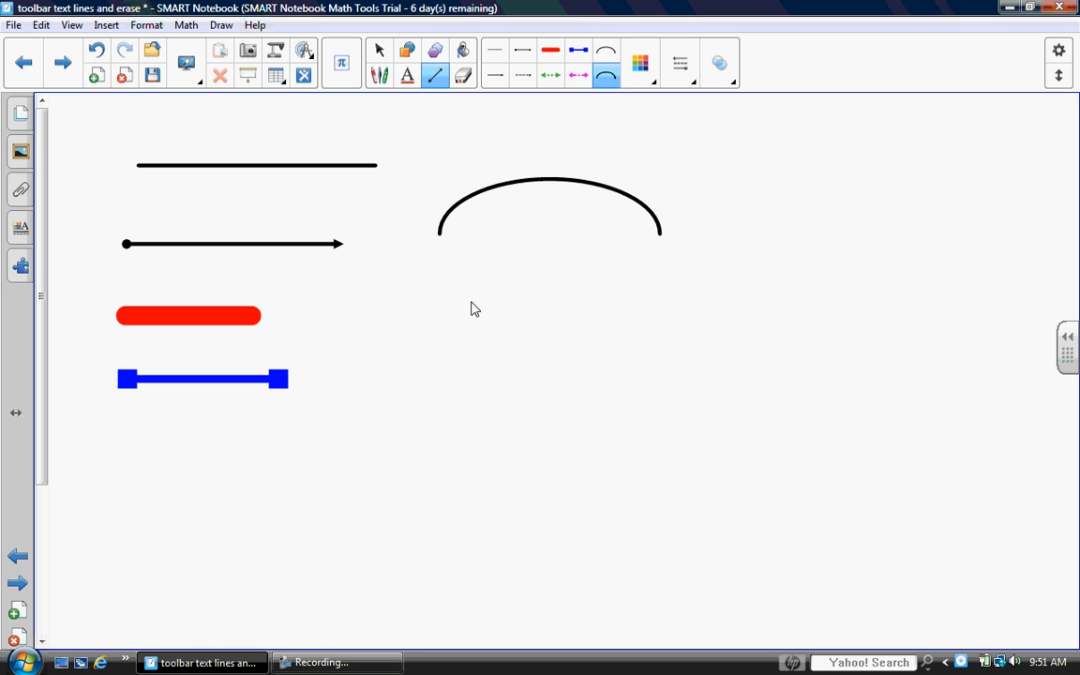
drag(441, 324, 521, 325)
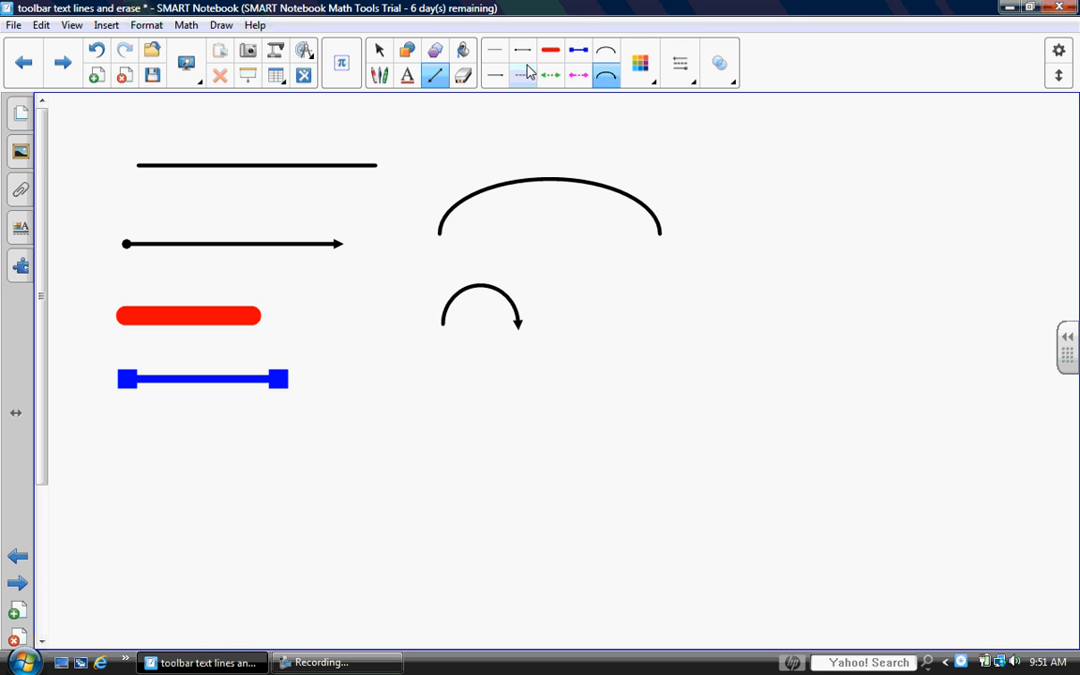
Step: Draw a short black arrow below the blue line and a longer black double-headed arrow to its right
click(497, 80)
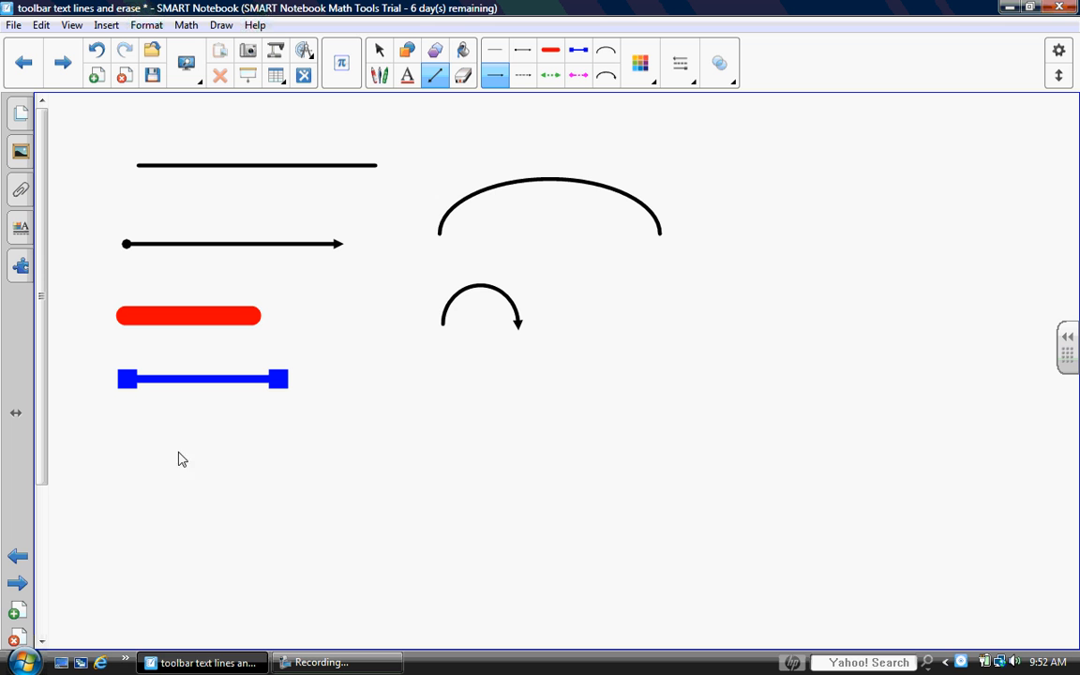
drag(157, 463, 262, 464)
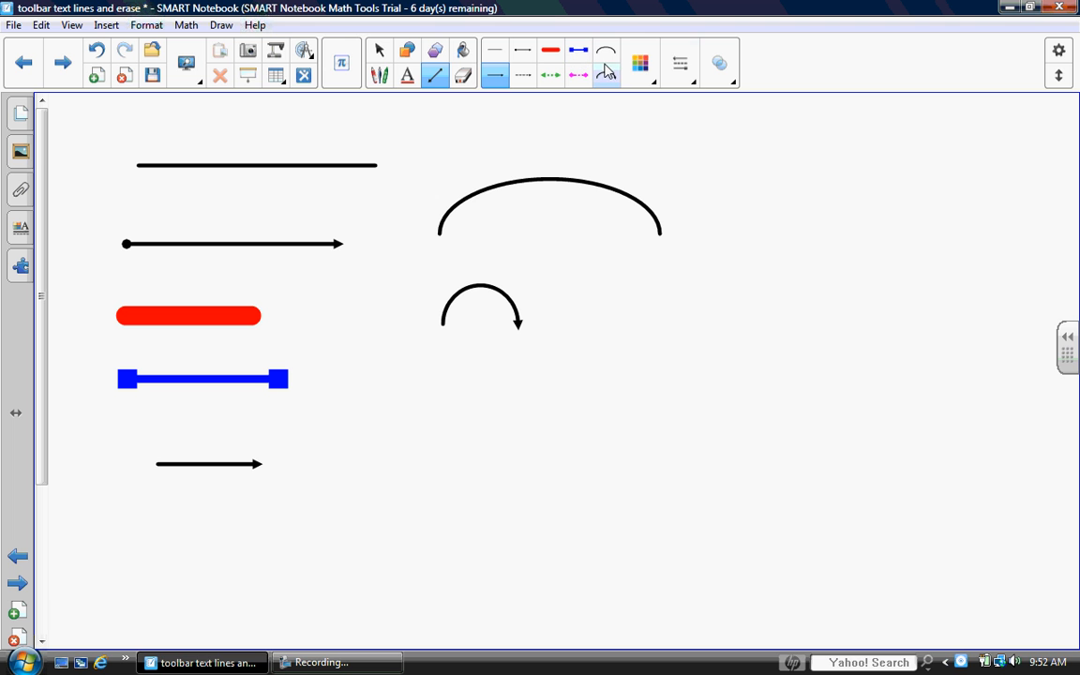
click(691, 86)
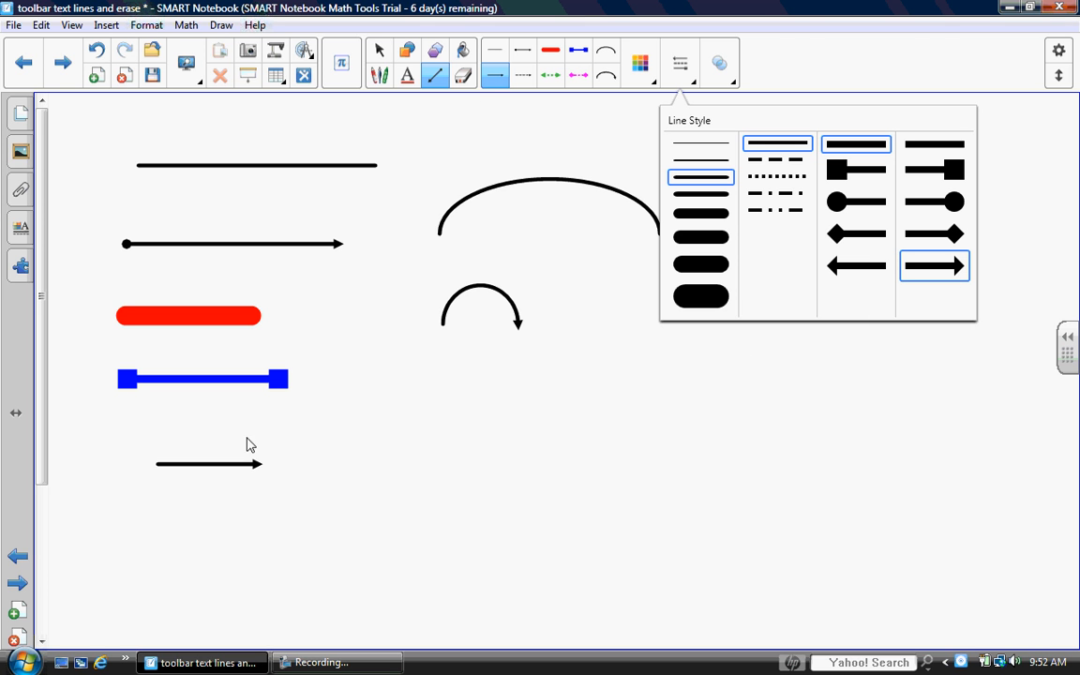
click(857, 268)
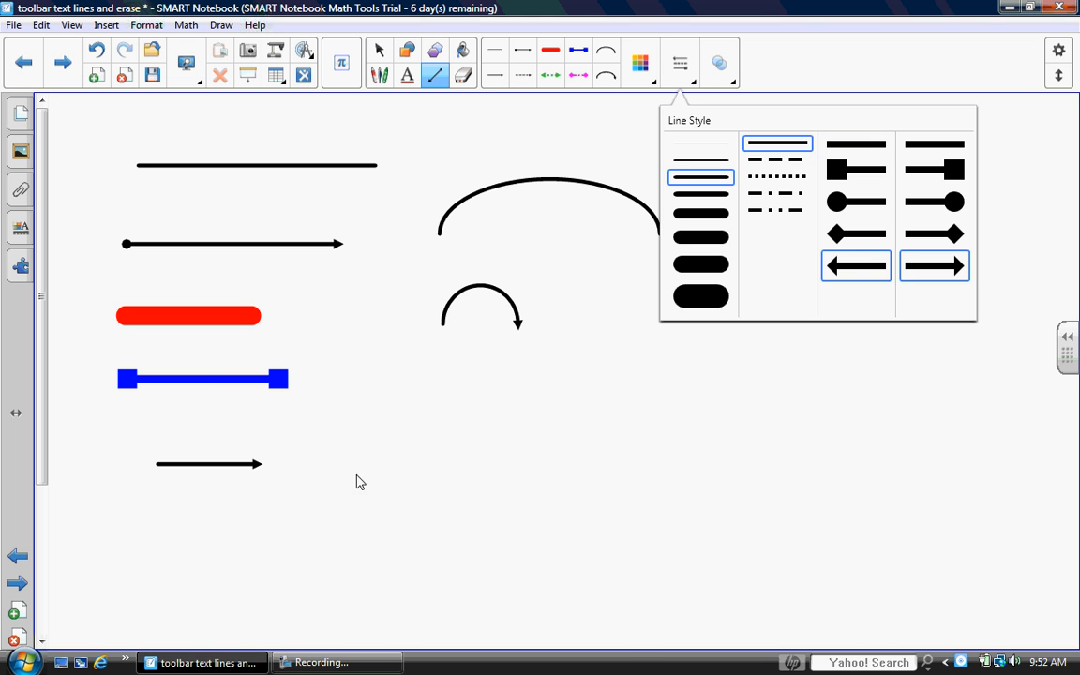
mouse_move(357, 474)
mouse_down()
mouse_move(660, 458)
mouse_move(665, 473)
mouse_up()
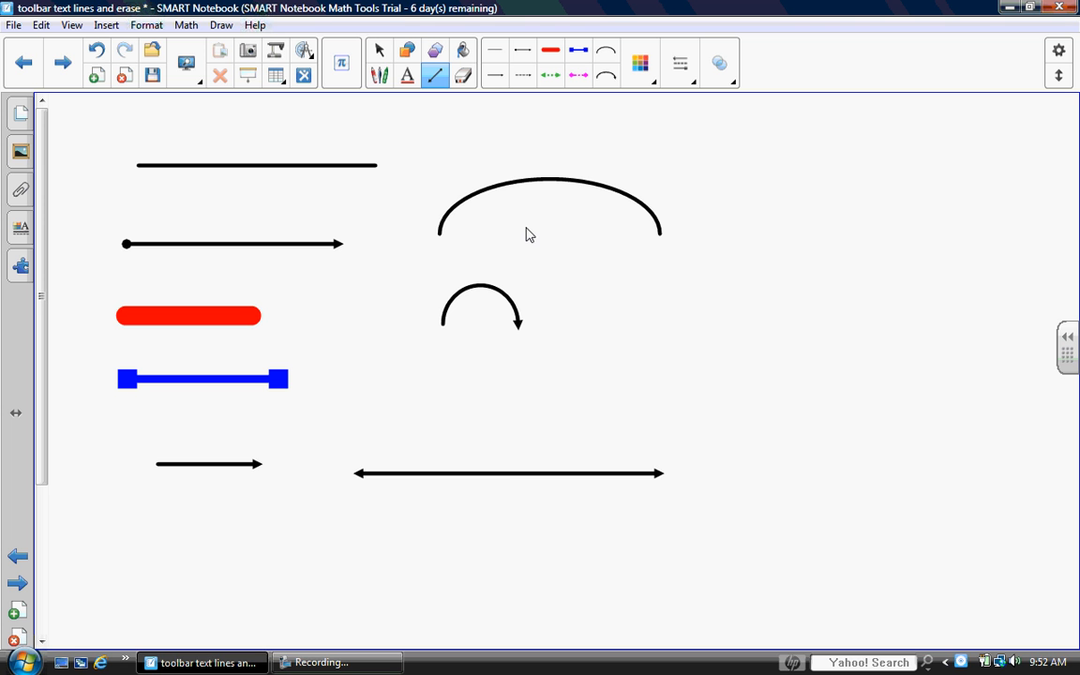
Step: Draw a double-headed black arrow in the sixth line thickness just above the thin double-headed arrow
click(690, 84)
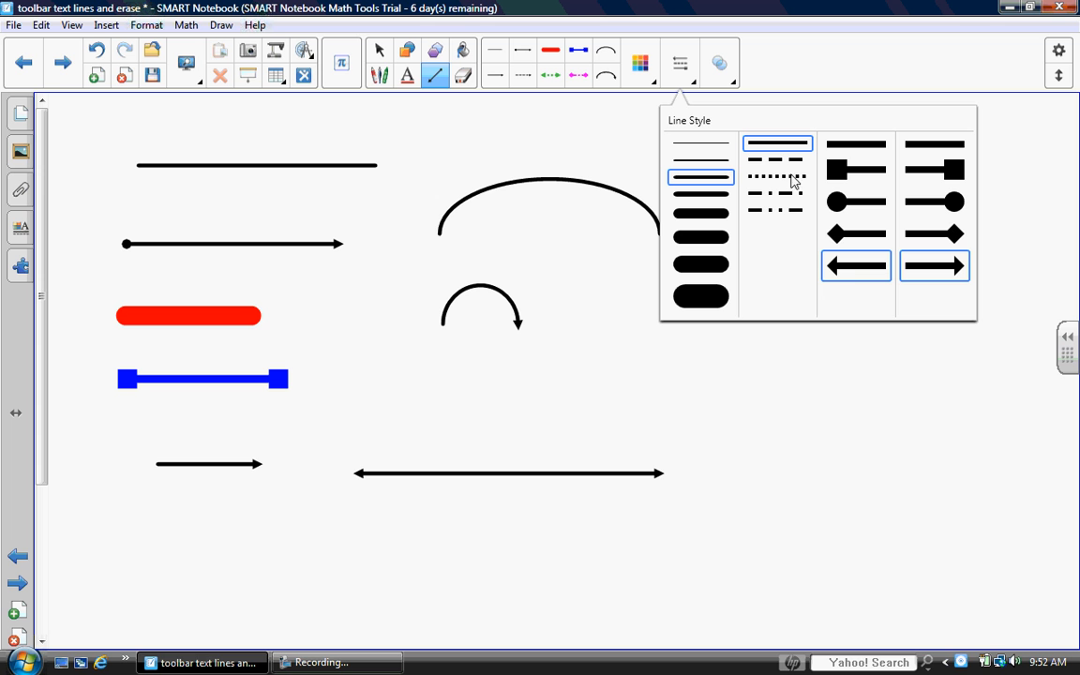
click(713, 245)
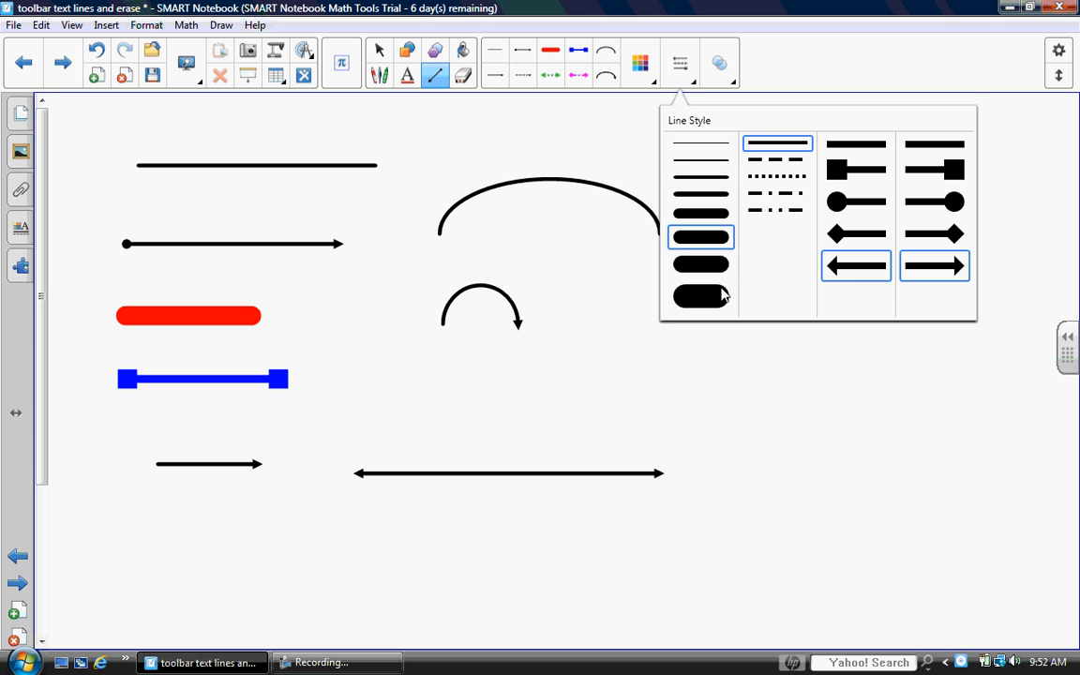
mouse_move(378, 410)
mouse_down()
mouse_move(632, 385)
mouse_move(887, 386)
mouse_move(895, 405)
mouse_up()
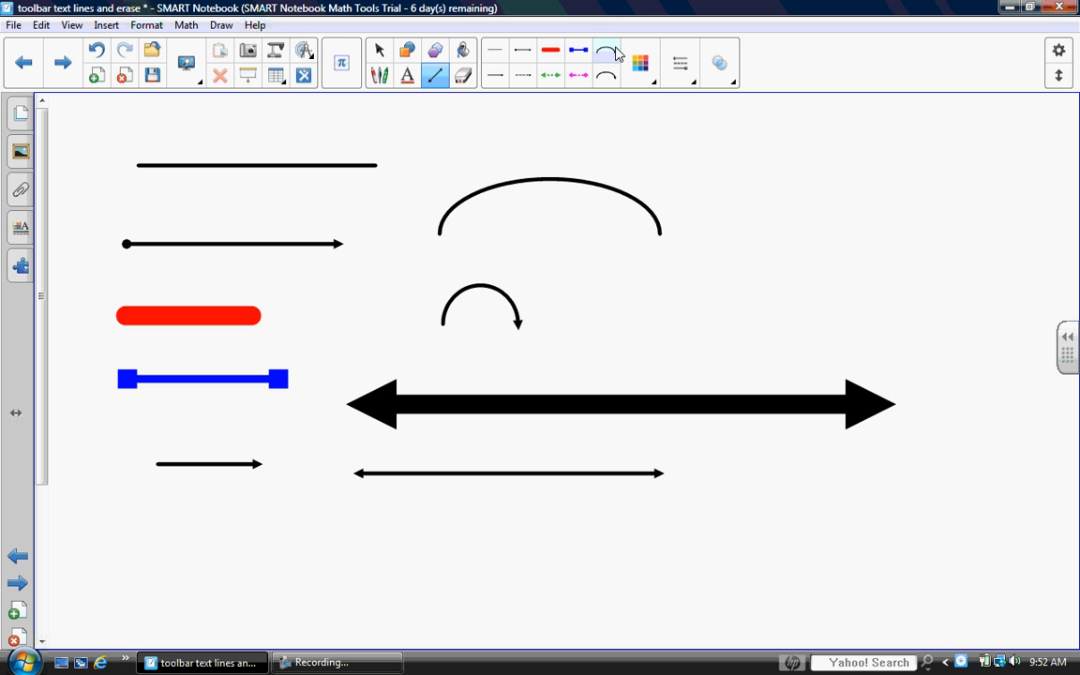
Step: Select the thick double-headed arrow and lengthen it by extending its right end horizontally
click(380, 54)
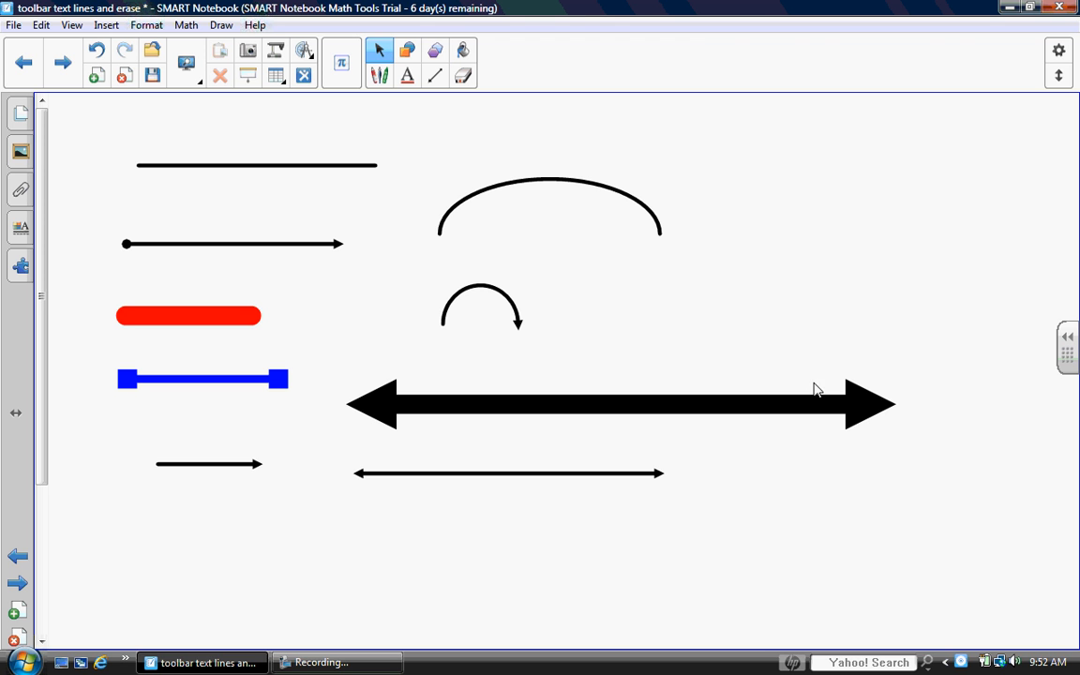
click(851, 410)
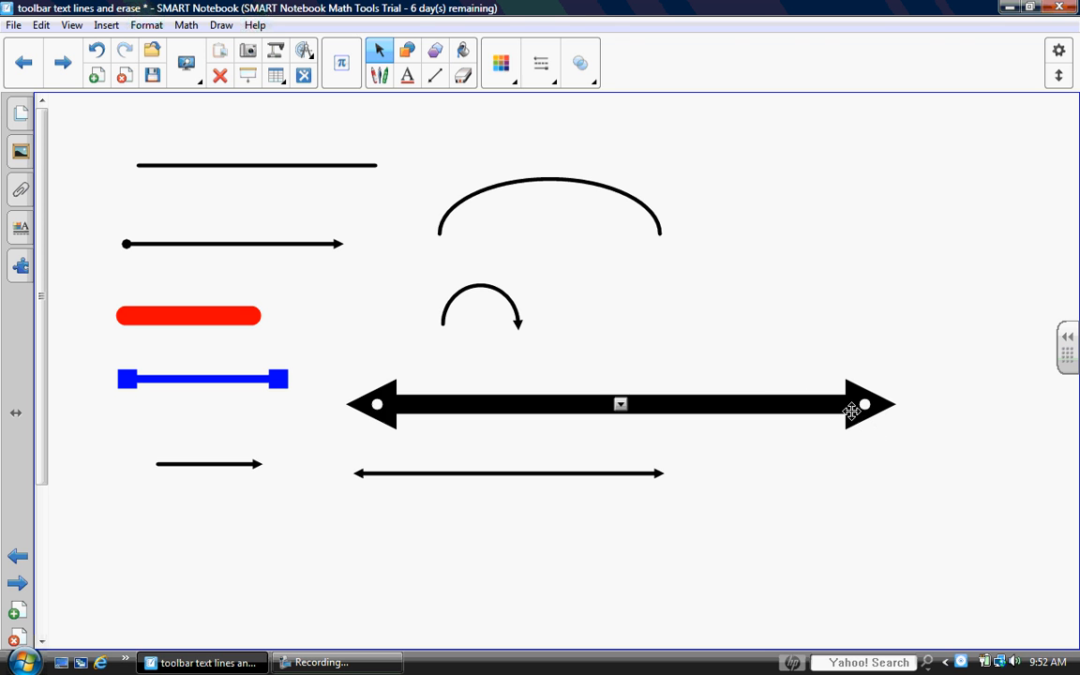
click(870, 423)
click(863, 413)
drag(864, 405, 925, 405)
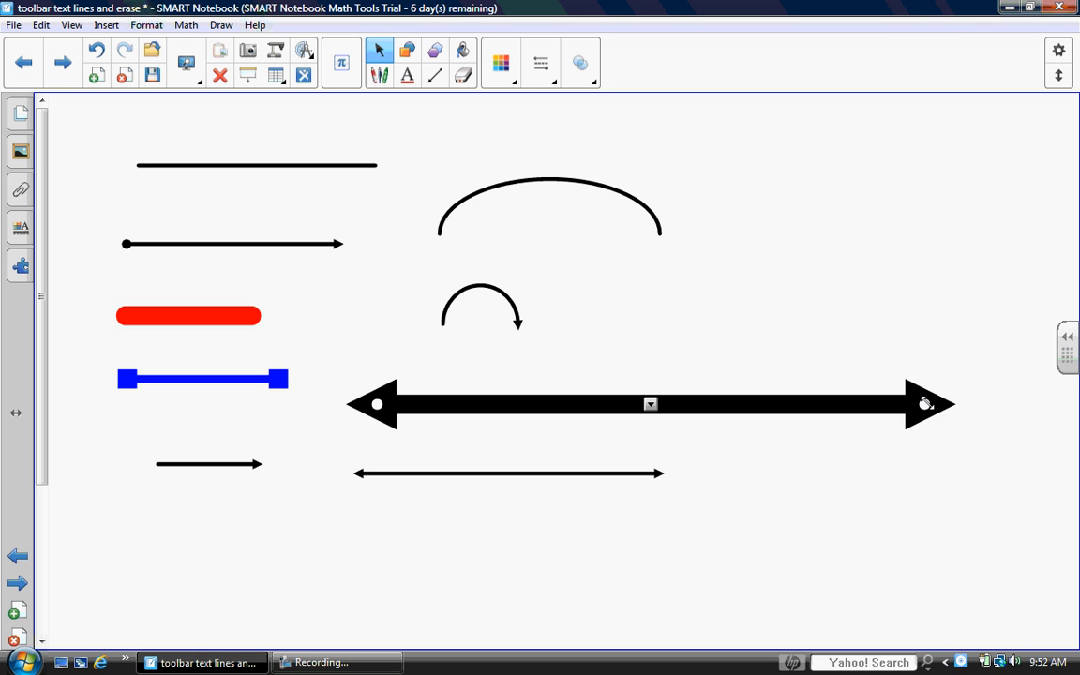
Step: Reduce the thick double-headed arrow to the fourth line thickness and deselect it
click(649, 405)
click(661, 393)
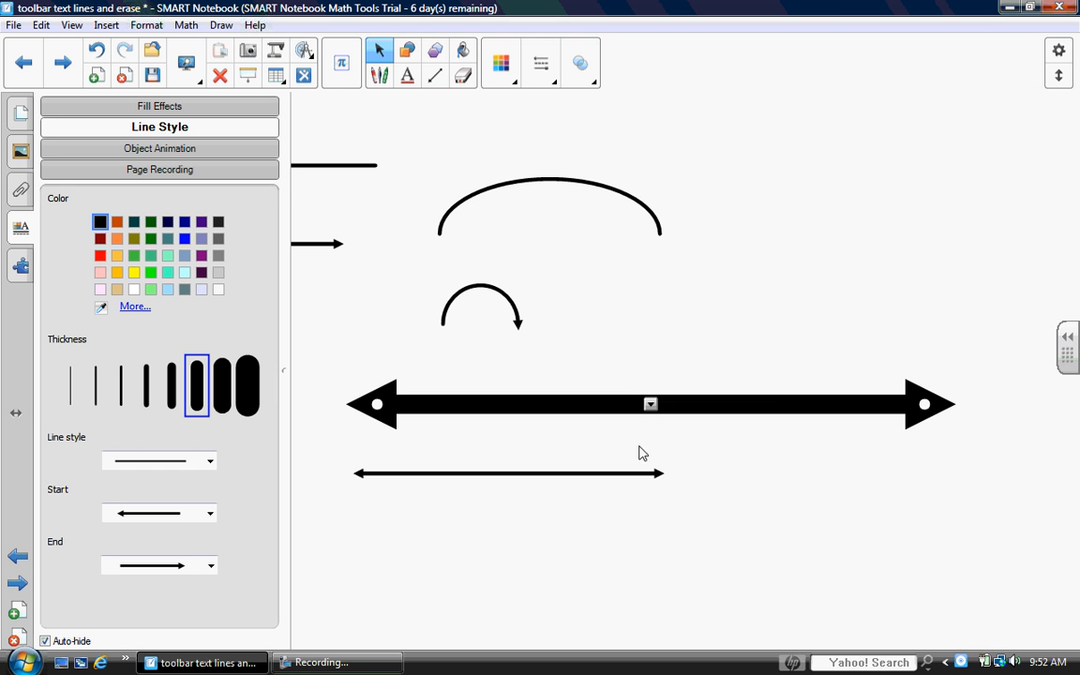
click(147, 389)
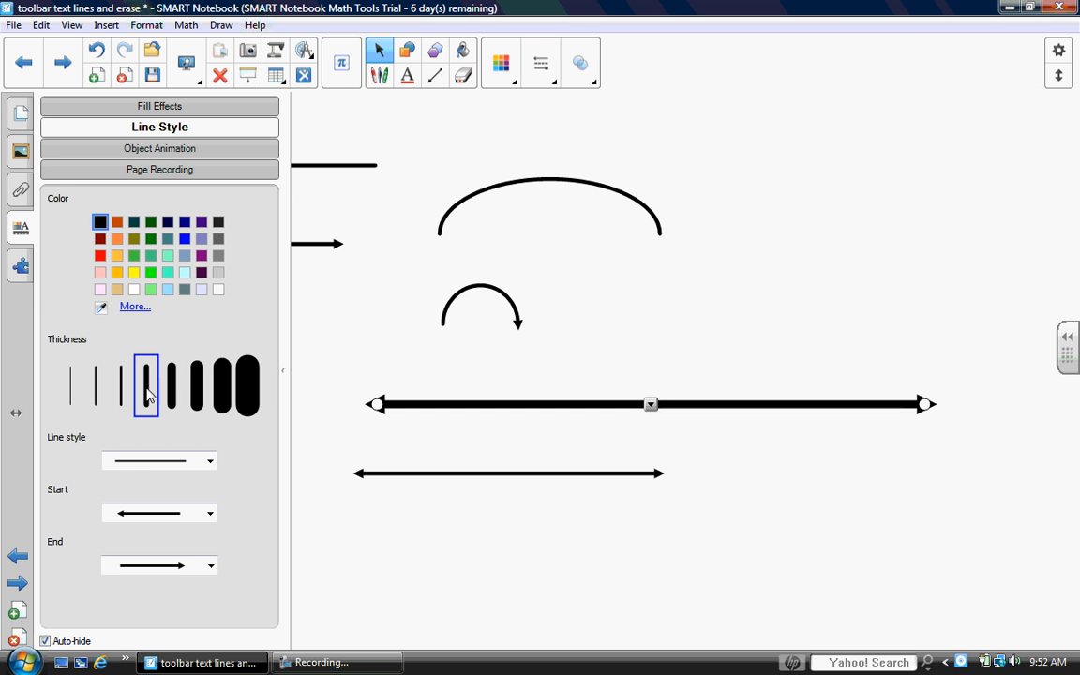
click(704, 535)
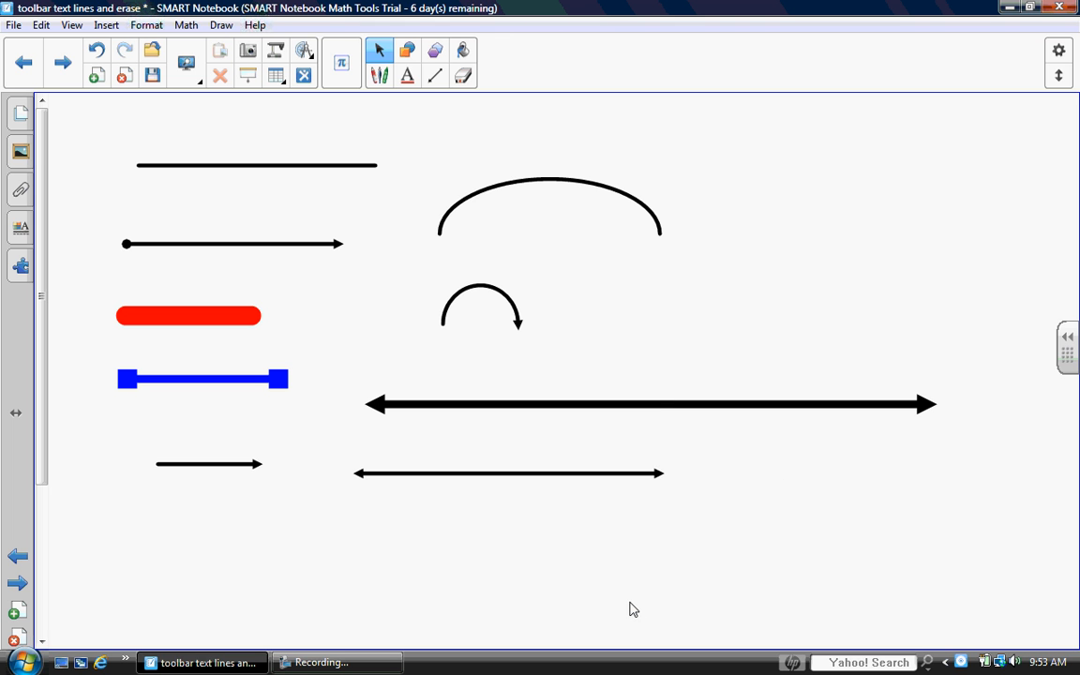
Step: Reposition both ends of the dot-to-arrow line so it slants upward to the right, on the right side of the page
click(435, 77)
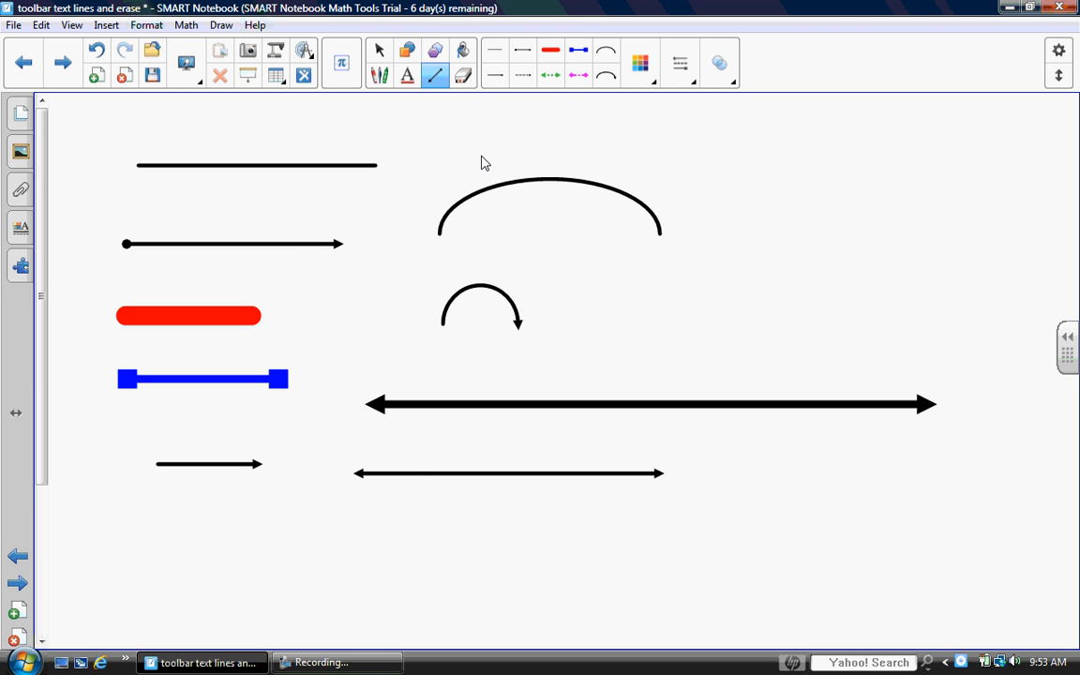
click(379, 49)
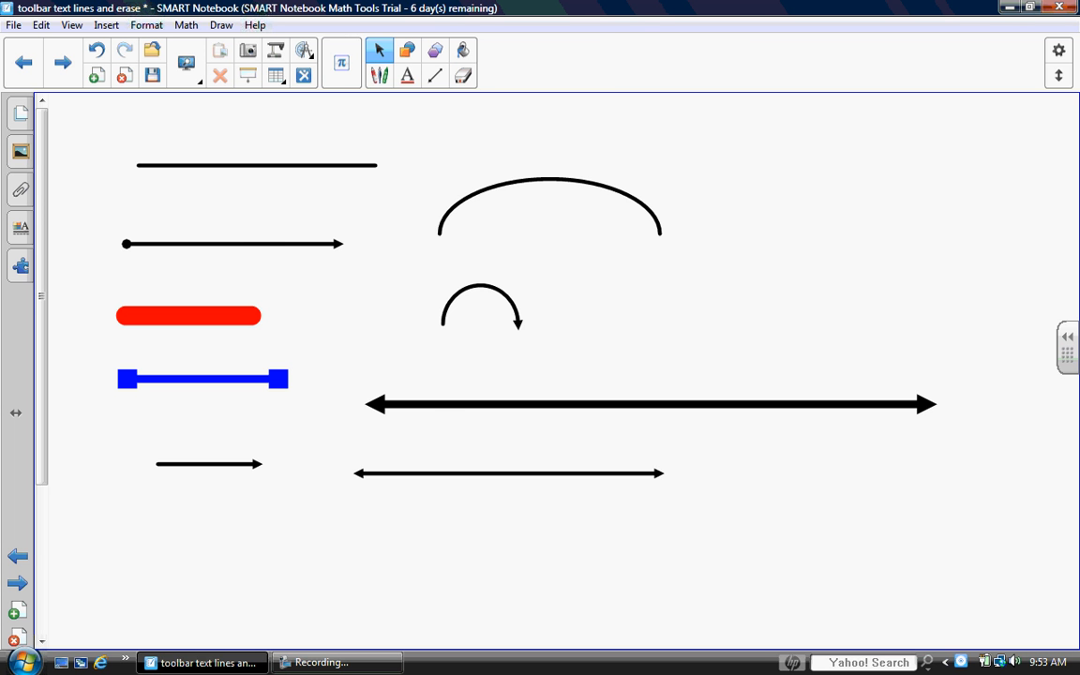
click(284, 243)
drag(335, 244, 952, 162)
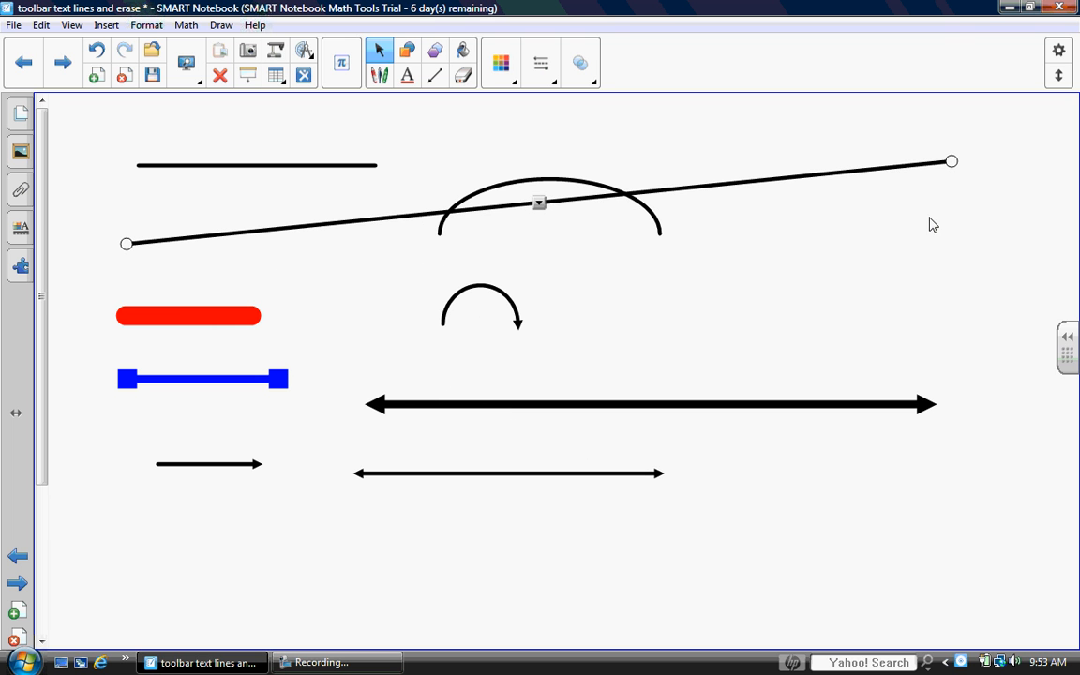
drag(127, 243, 774, 369)
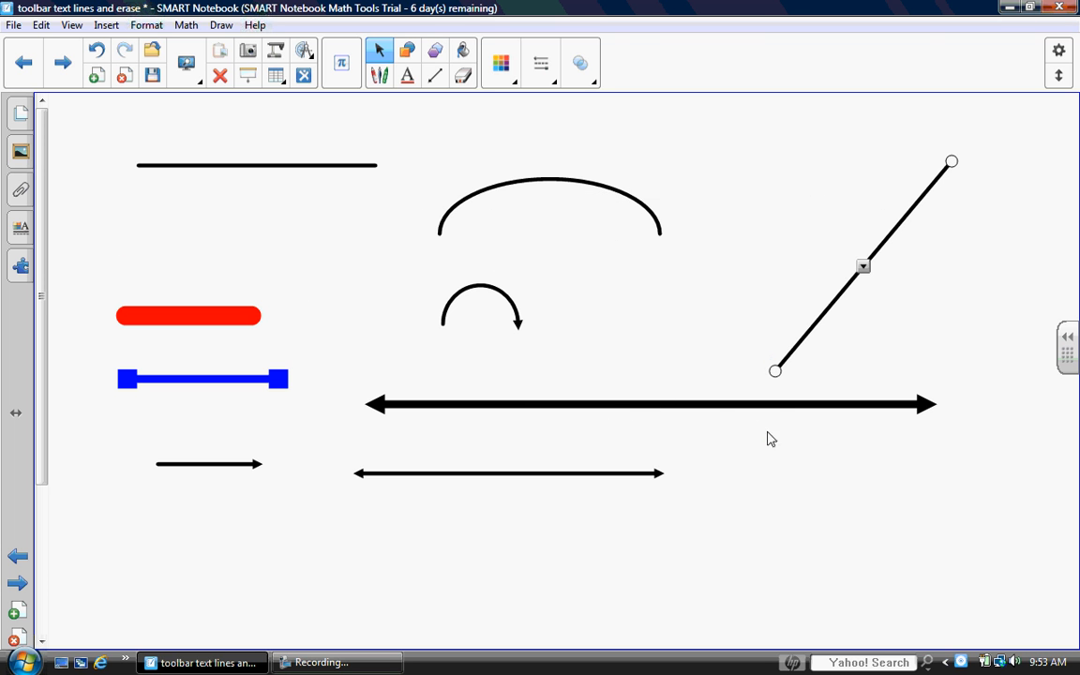
click(757, 327)
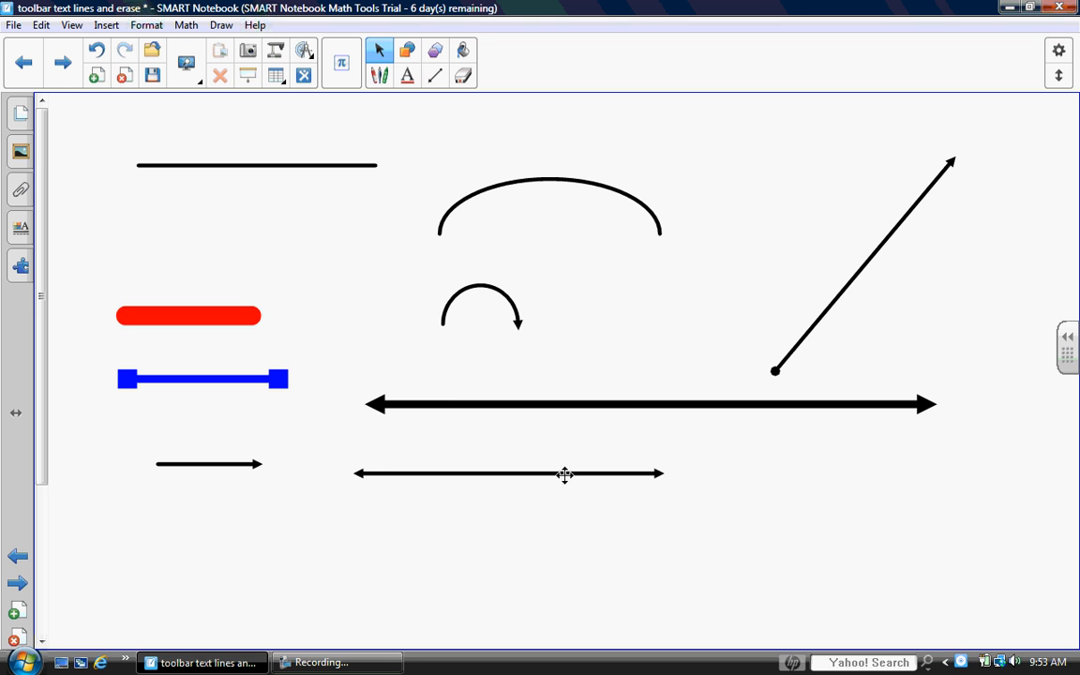
Step: Move the thin double-headed arrow lower on the page and tilt it upward to the right
drag(564, 474, 494, 521)
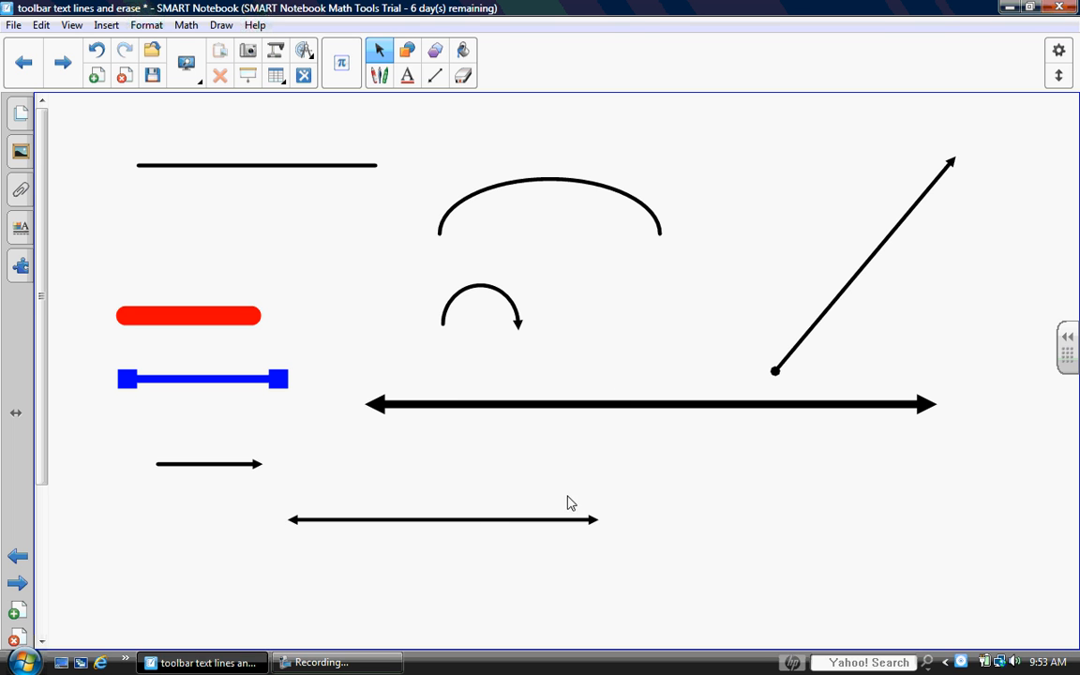
drag(593, 524, 574, 417)
click(598, 506)
drag(413, 475, 445, 520)
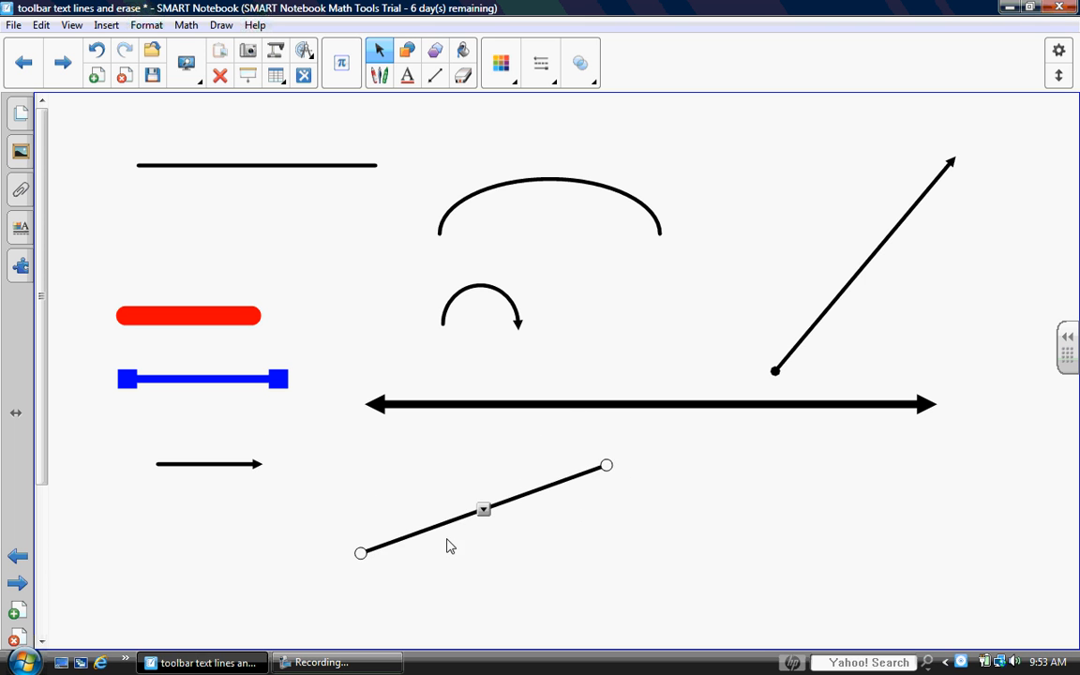
click(574, 554)
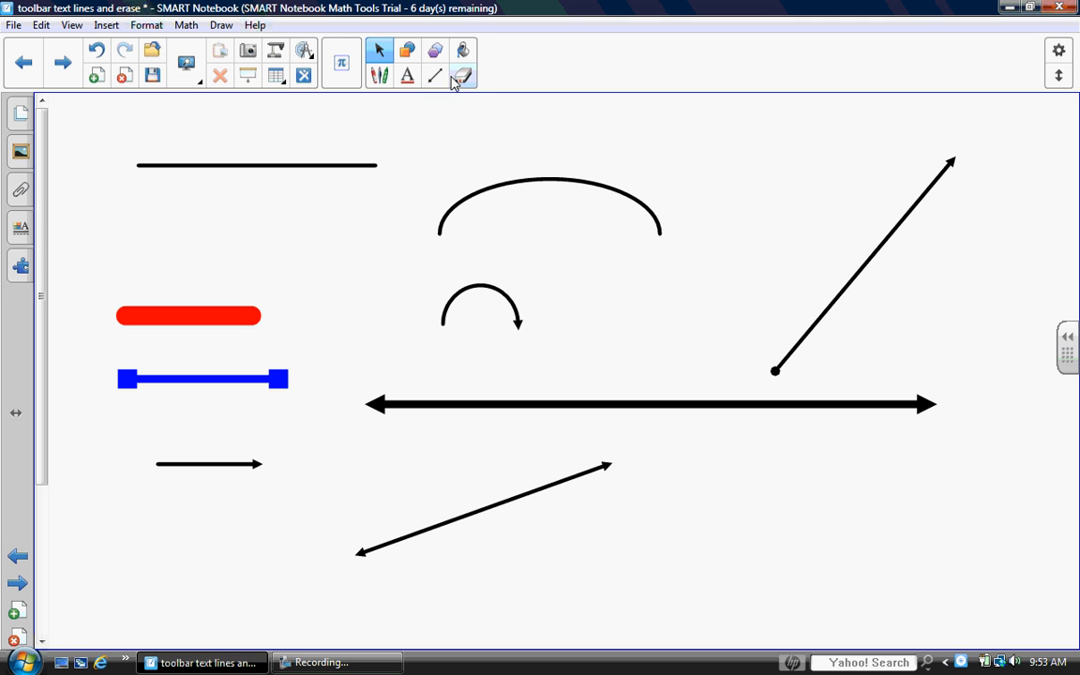
Step: On the next page, erase the final t of "brilliant" with the small eraser and rewrite it with the red pen
click(62, 62)
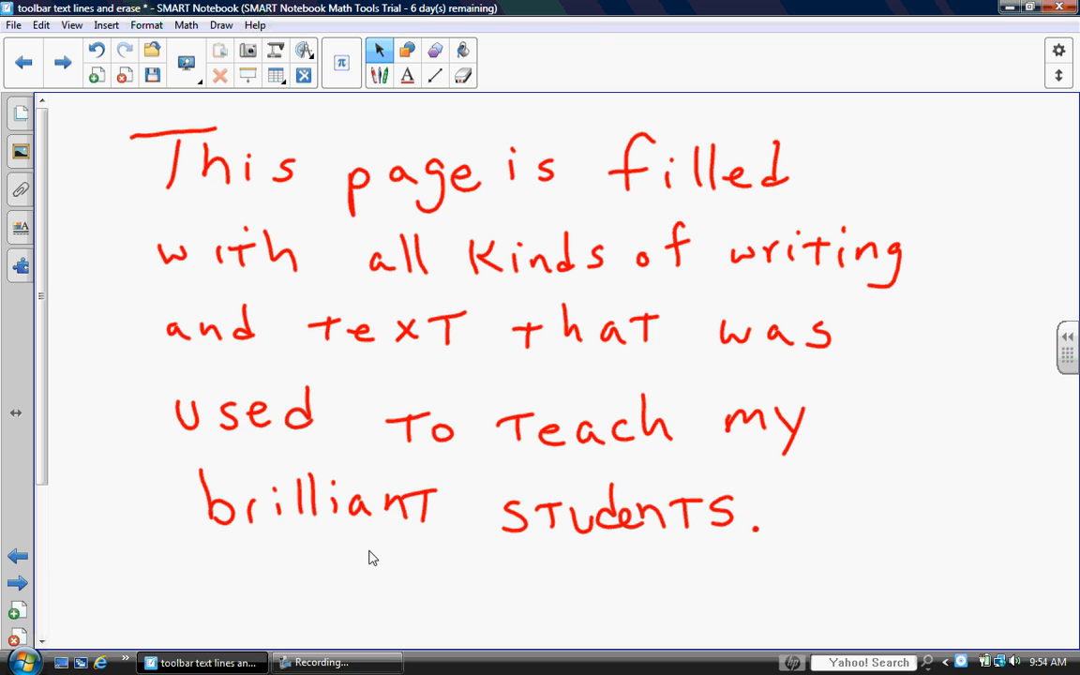
click(463, 76)
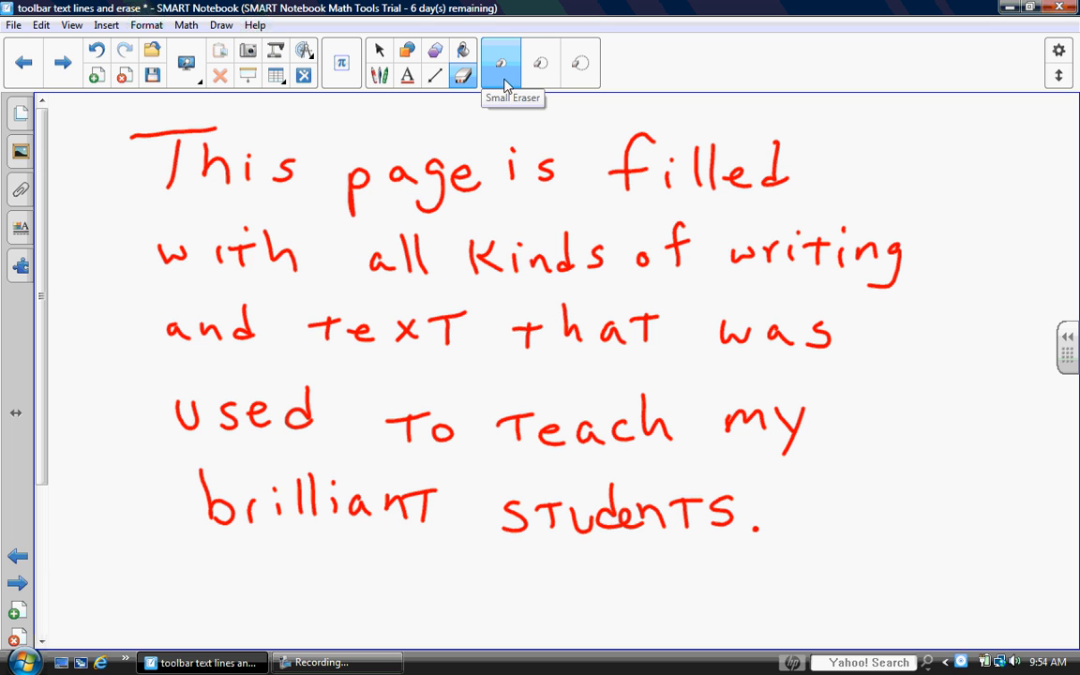
drag(413, 478, 431, 521)
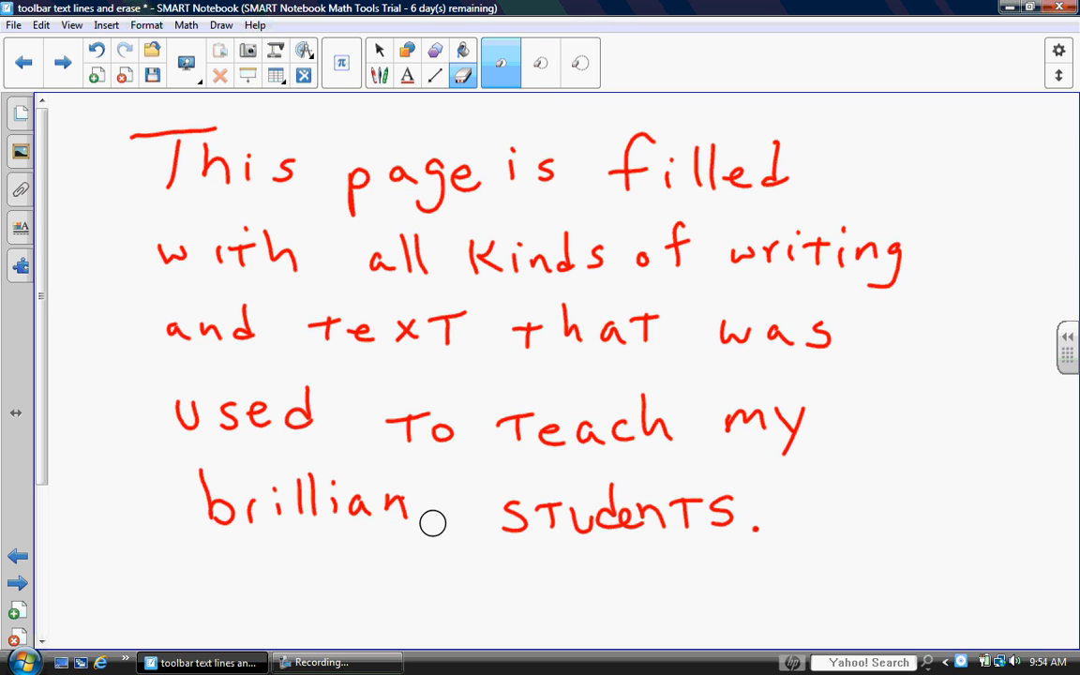
click(380, 78)
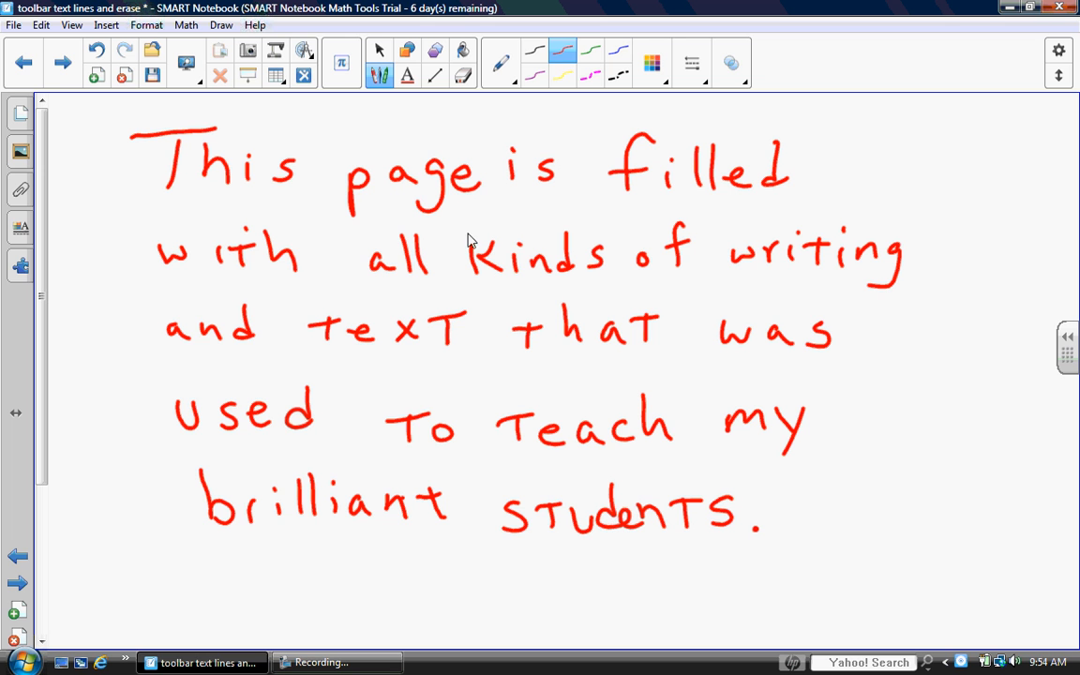
click(739, 83)
Step: Erase "den" in "students" with the medium eraser and rewrite those letters with the red pen
click(459, 78)
click(552, 85)
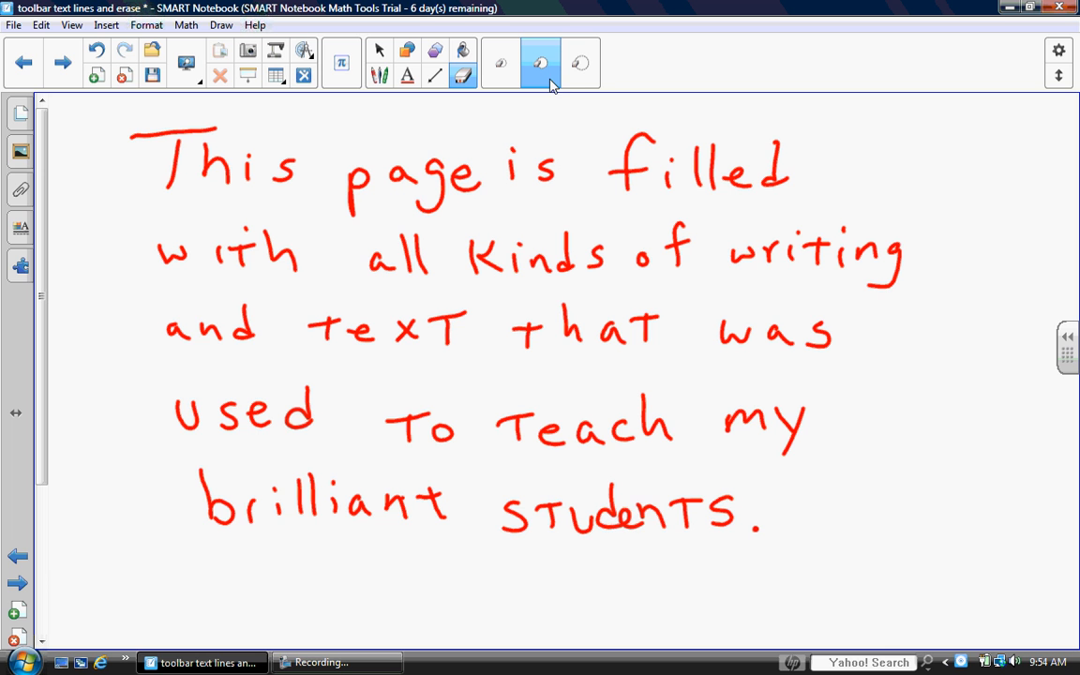
mouse_move(632, 543)
mouse_down()
mouse_move(629, 502)
mouse_move(629, 527)
mouse_up()
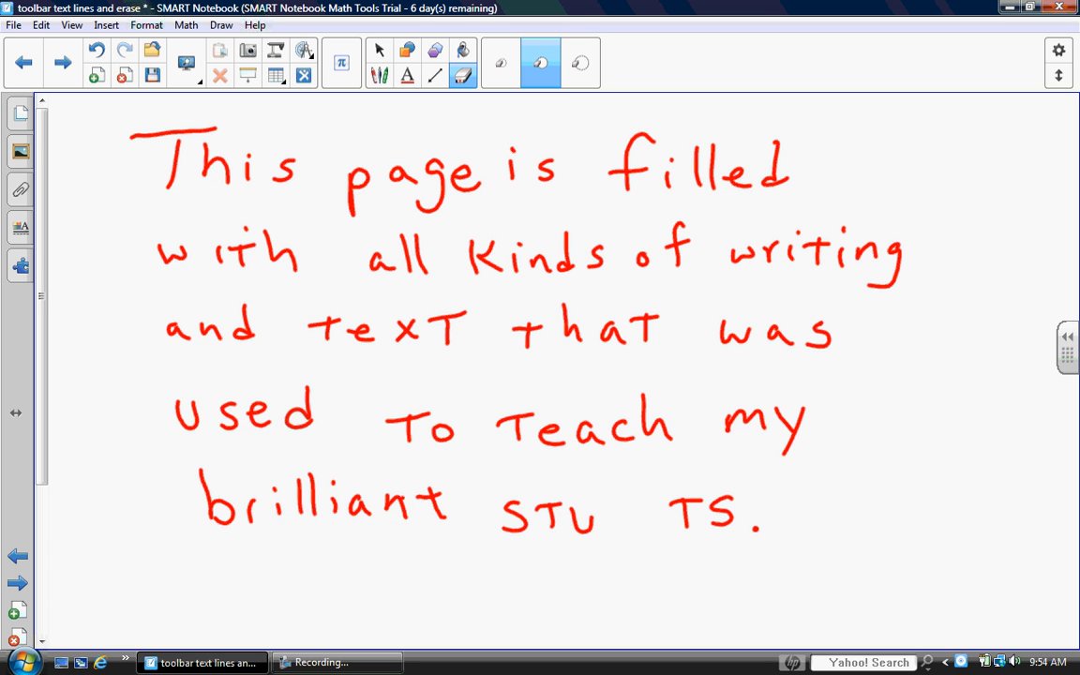
click(379, 76)
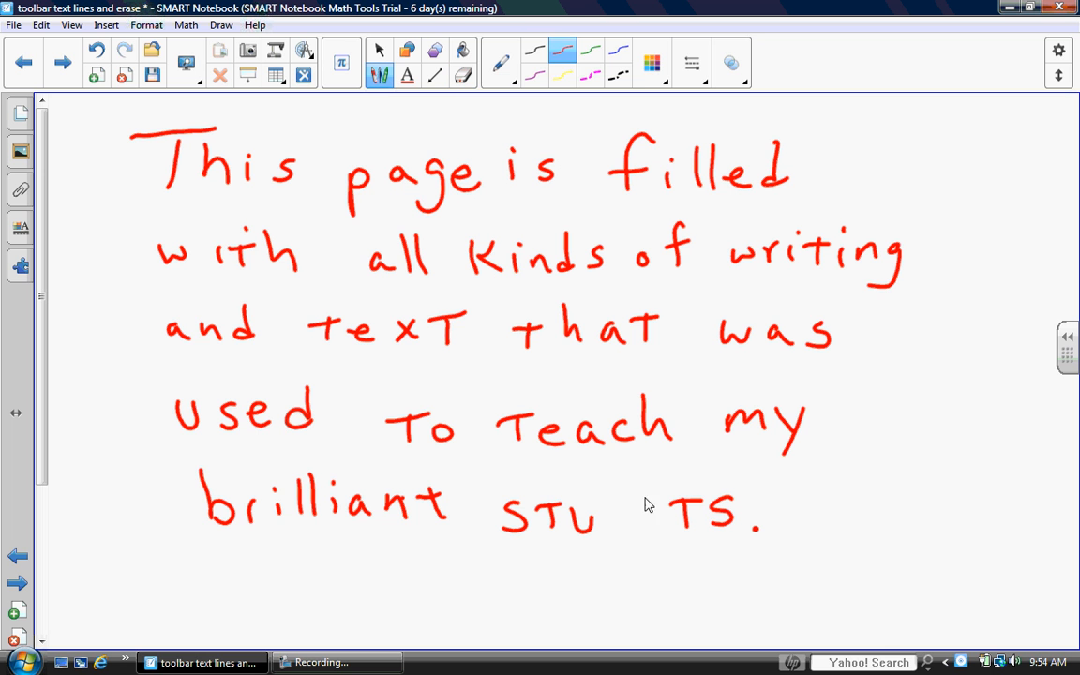
drag(622, 491, 624, 524)
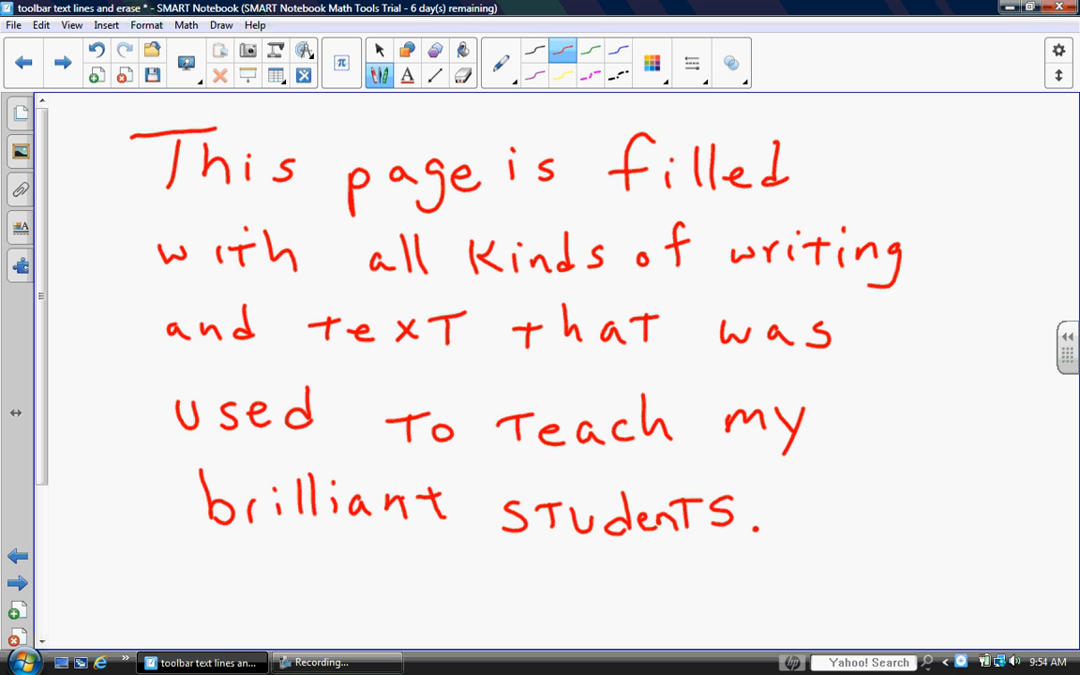
click(745, 82)
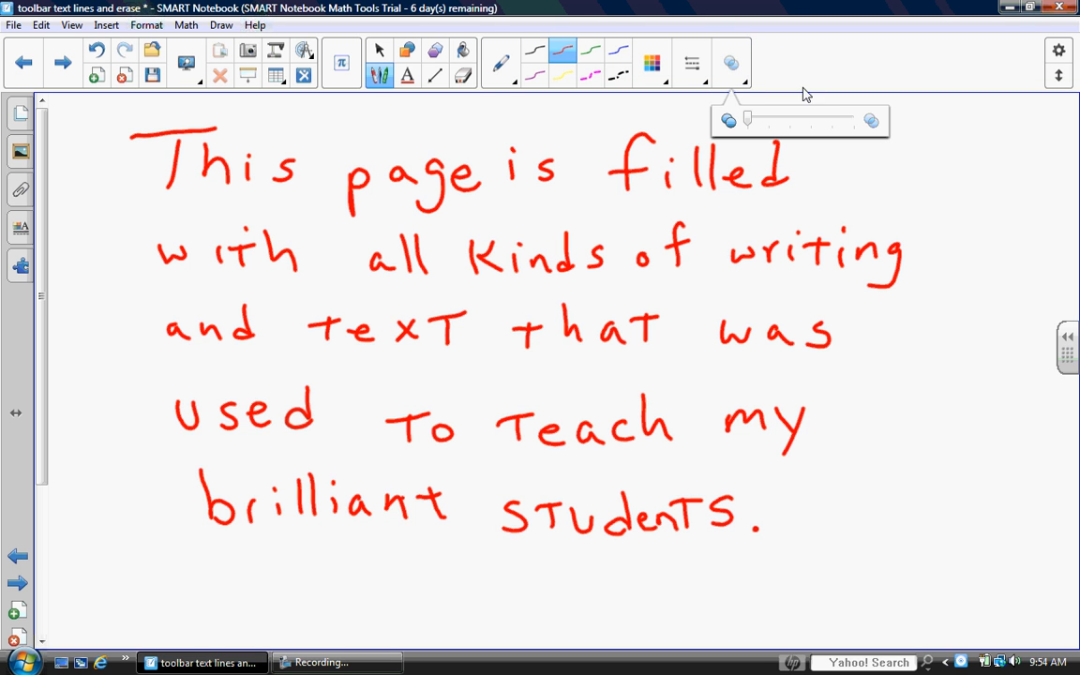
Step: Erase part of the red handwriting with the large eraser and undo the erasure
click(465, 77)
click(582, 66)
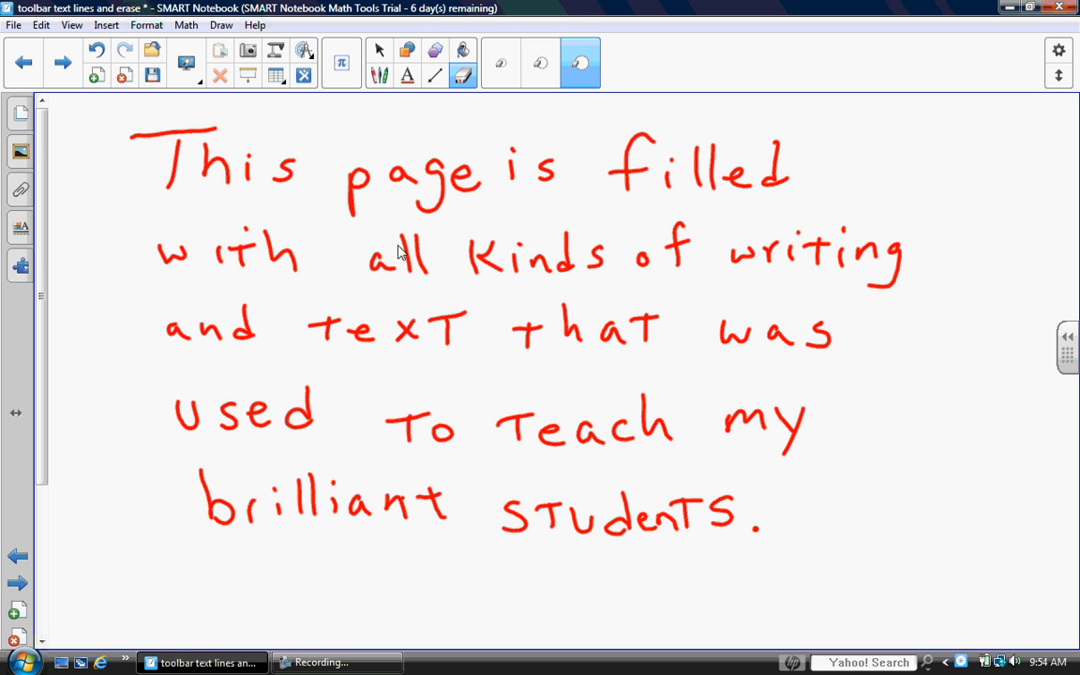
mouse_move(223, 248)
mouse_down()
mouse_move(174, 197)
mouse_move(224, 284)
mouse_move(473, 149)
mouse_move(514, 169)
mouse_move(571, 224)
mouse_move(894, 234)
mouse_move(676, 435)
mouse_move(761, 509)
mouse_move(487, 484)
mouse_move(379, 516)
mouse_move(201, 504)
mouse_up()
click(96, 51)
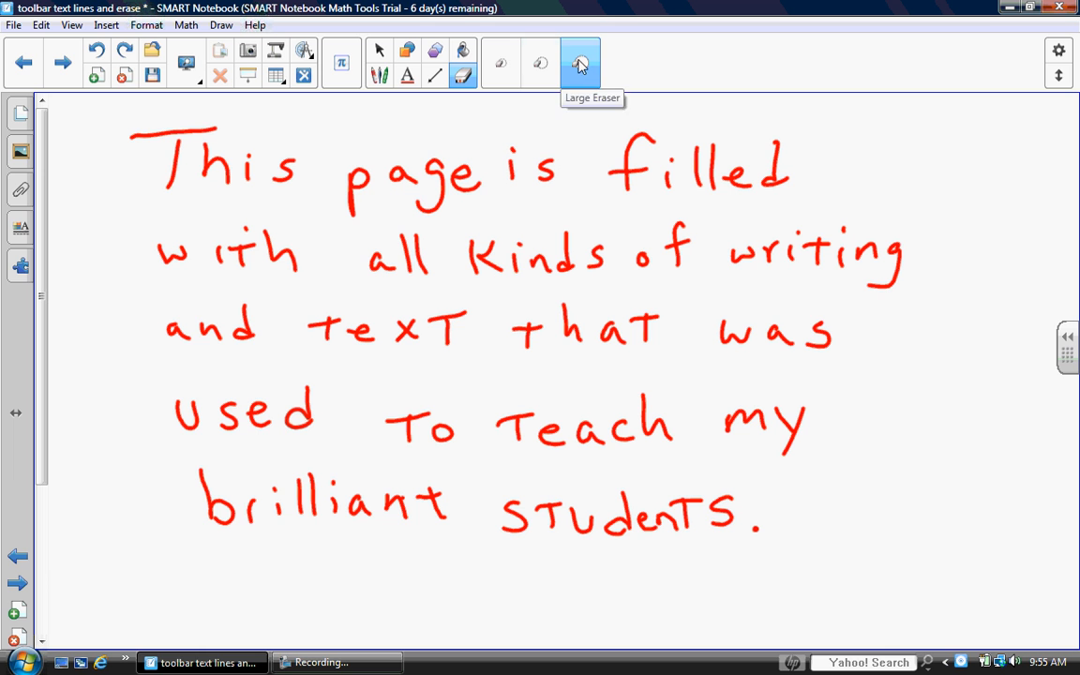
Step: Erase the crossbar of the T in "This" and the lower part of the last s in "students" with the small eraser
click(499, 70)
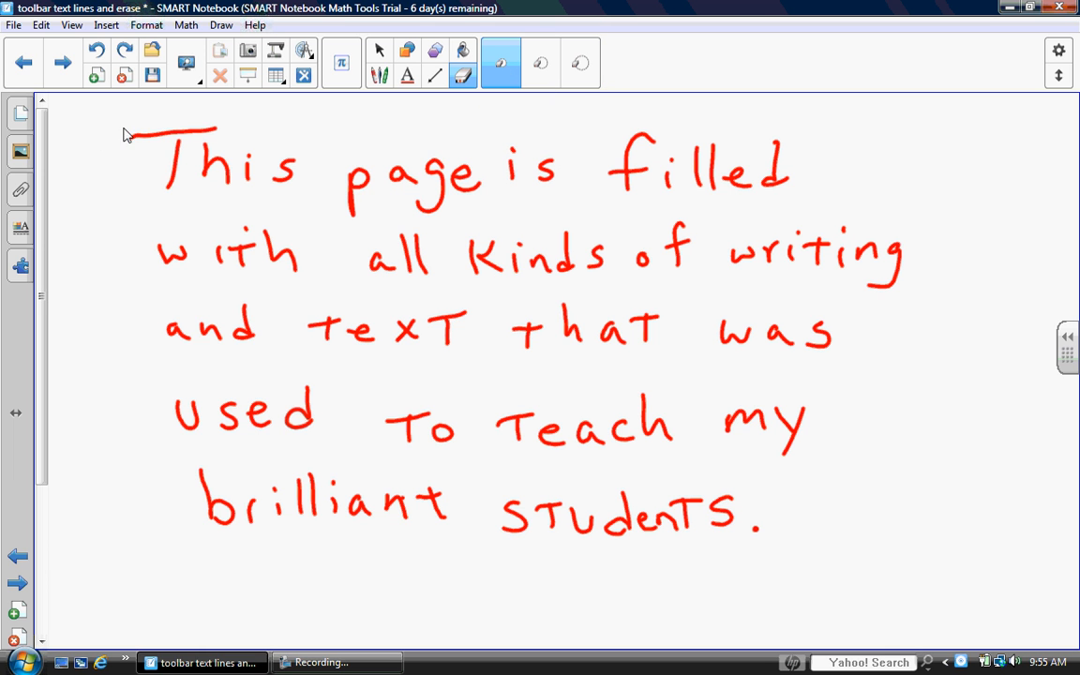
drag(101, 138, 254, 113)
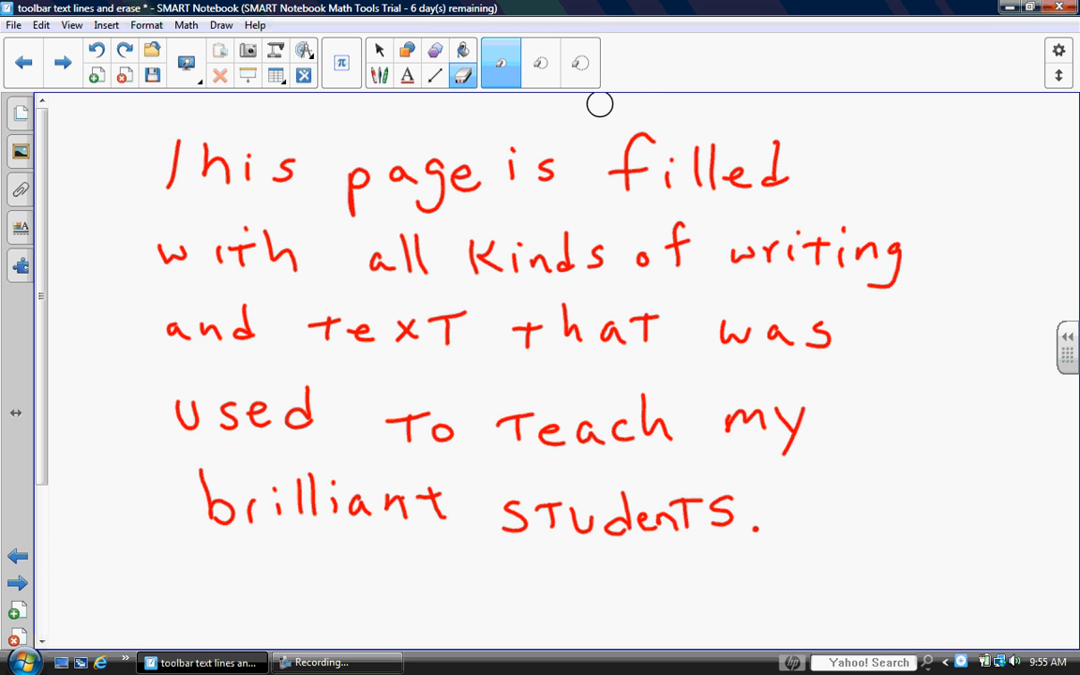
drag(733, 525, 699, 532)
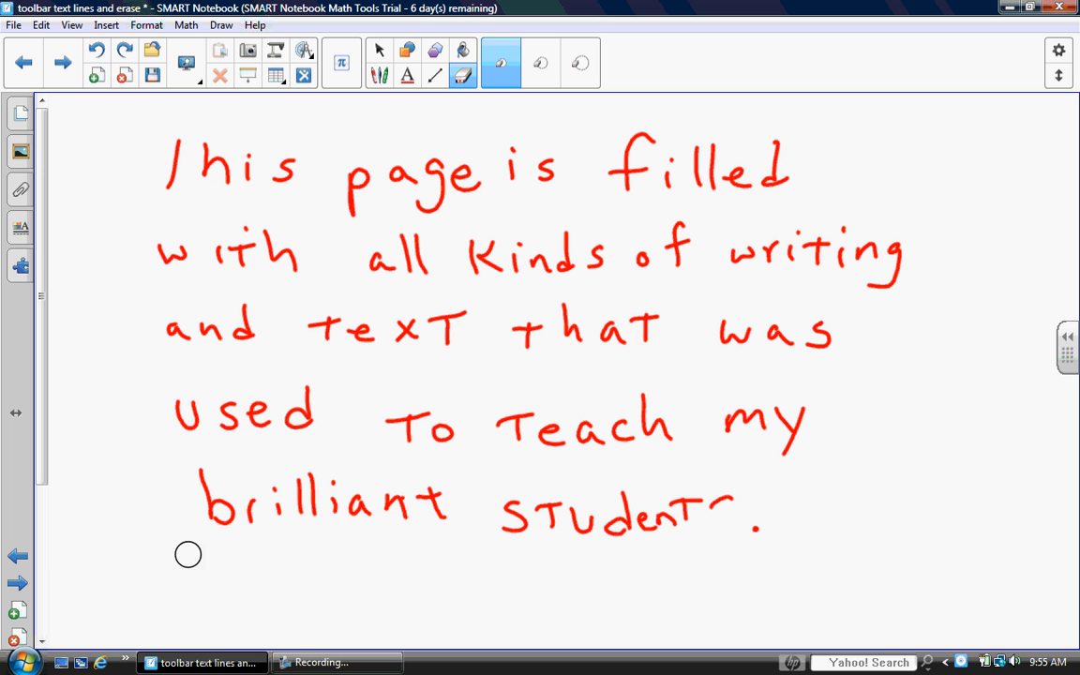
Step: Circle all the handwriting with the small eraser to erase it at once, and erase the leftover period
mouse_move(32, 309)
mouse_down()
mouse_move(71, 212)
mouse_move(198, 127)
mouse_up()
click(343, 448)
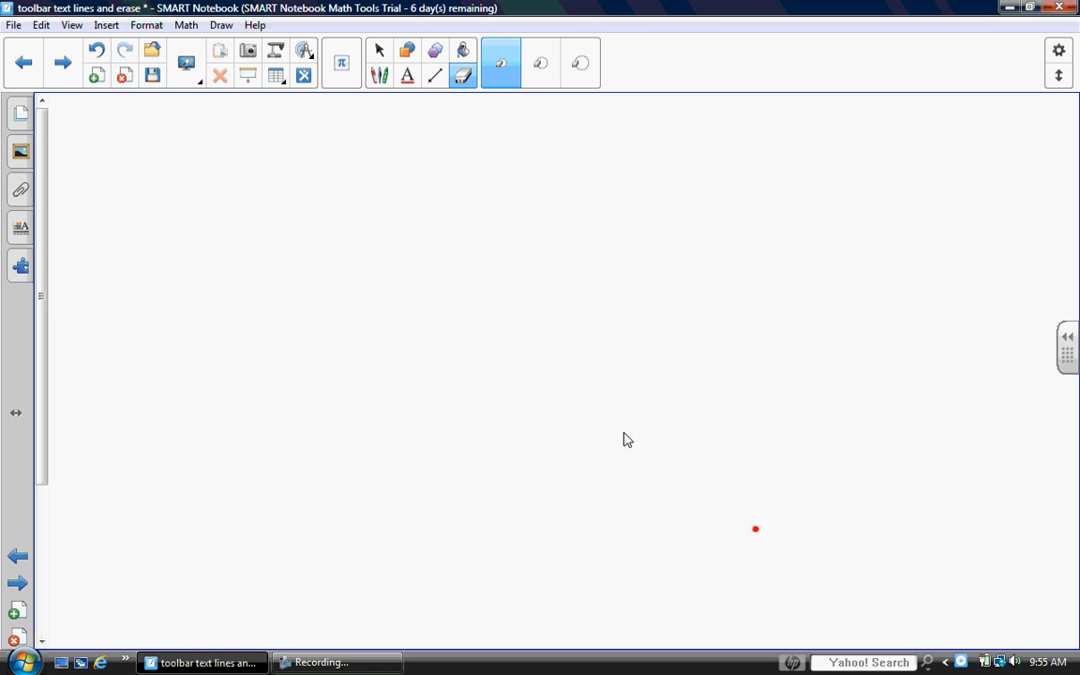
drag(765, 516, 761, 535)
Step: Undo the small-eraser changes to restore the complete red handwritten sentence
click(97, 50)
click(97, 50)
click(97, 49)
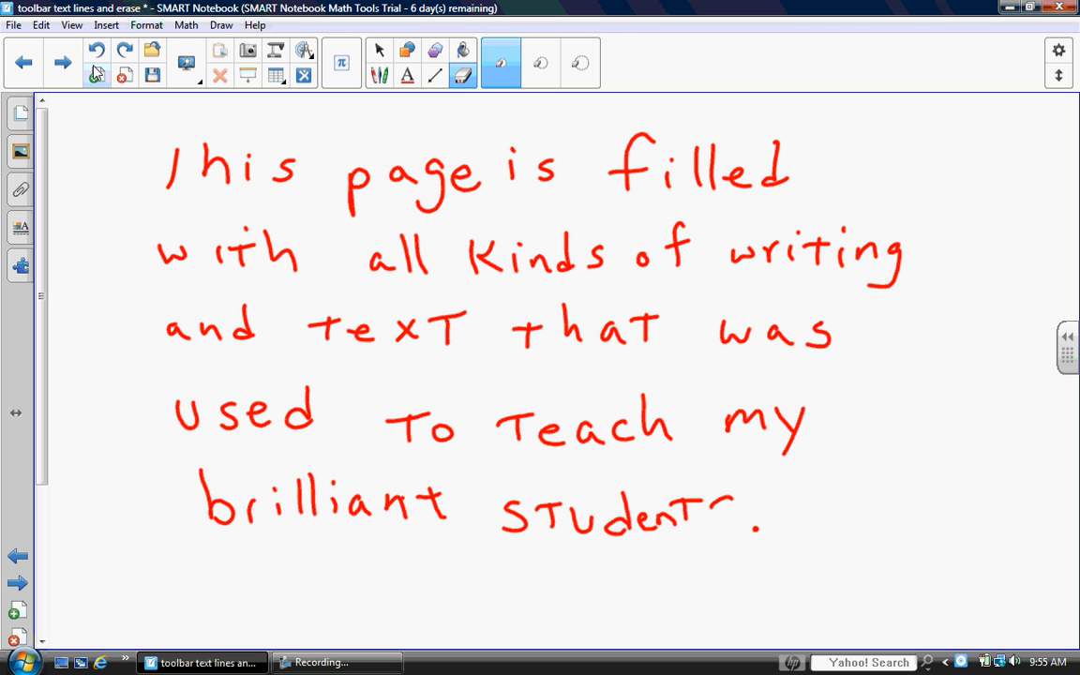
click(97, 50)
click(96, 49)
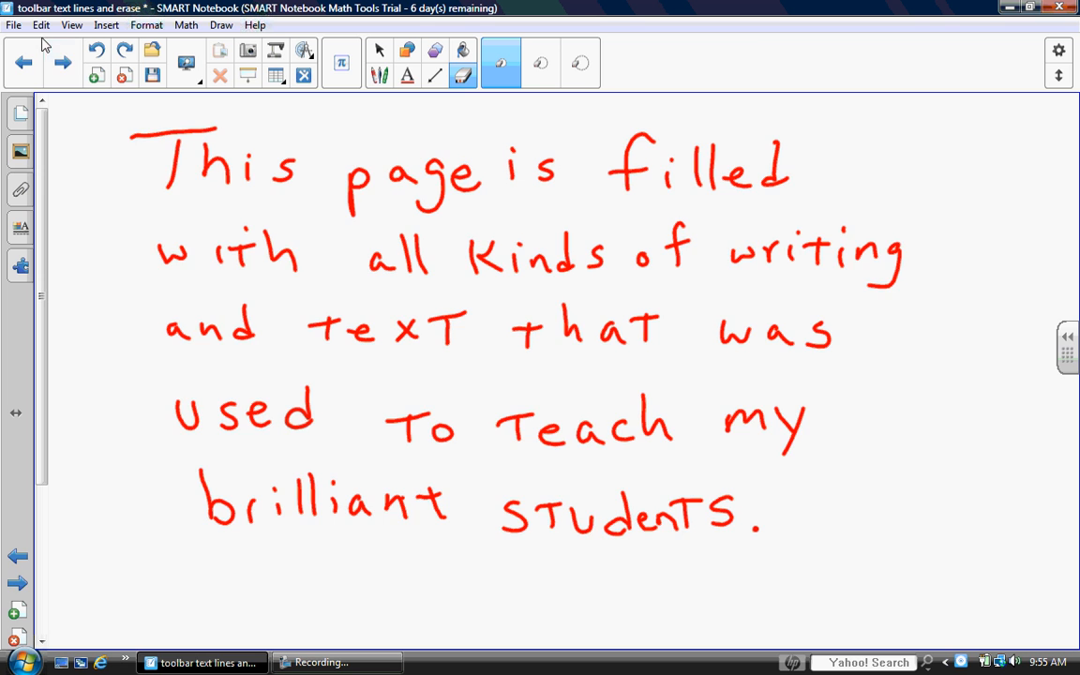
Step: On the blank next page, handwrite "I don't like how" with the green pen
click(62, 62)
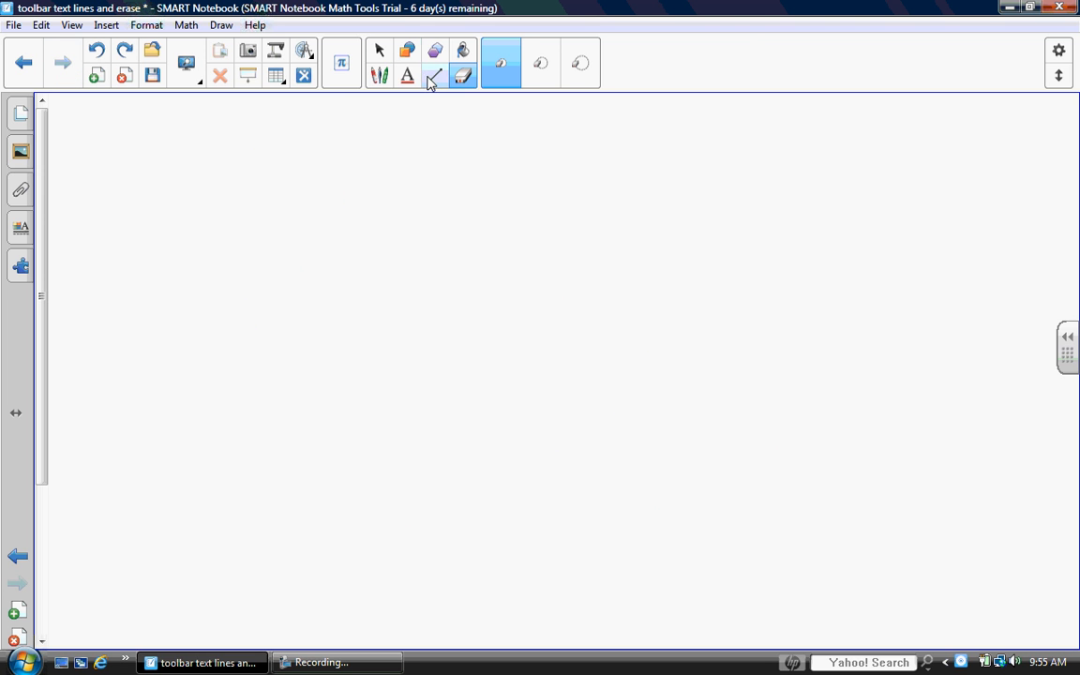
click(380, 75)
click(502, 75)
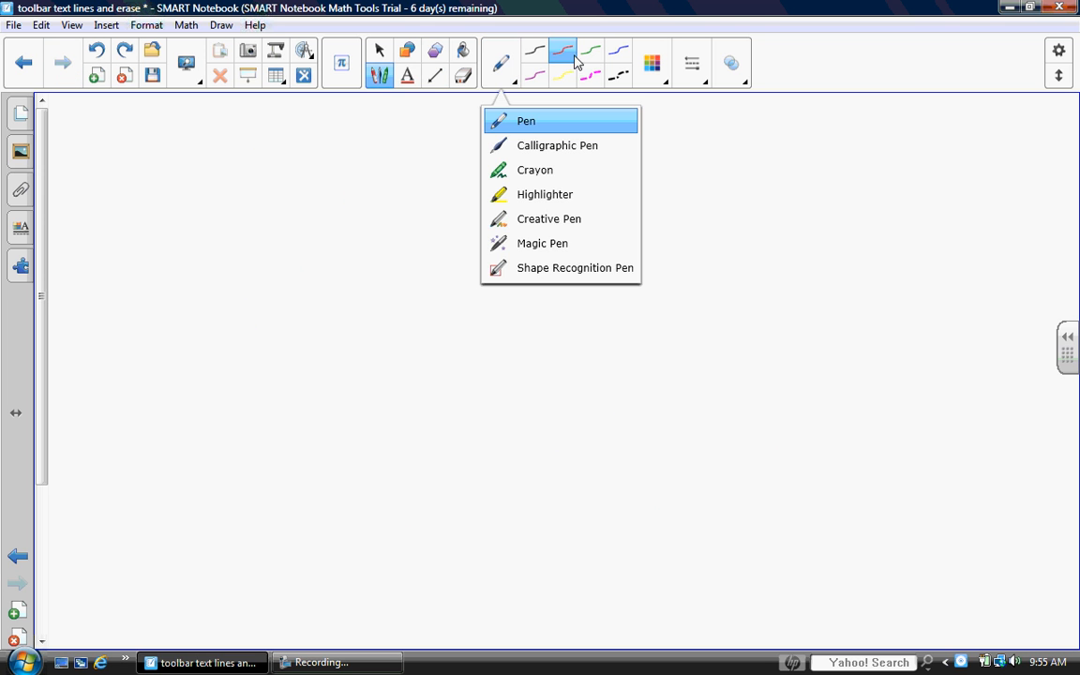
click(590, 53)
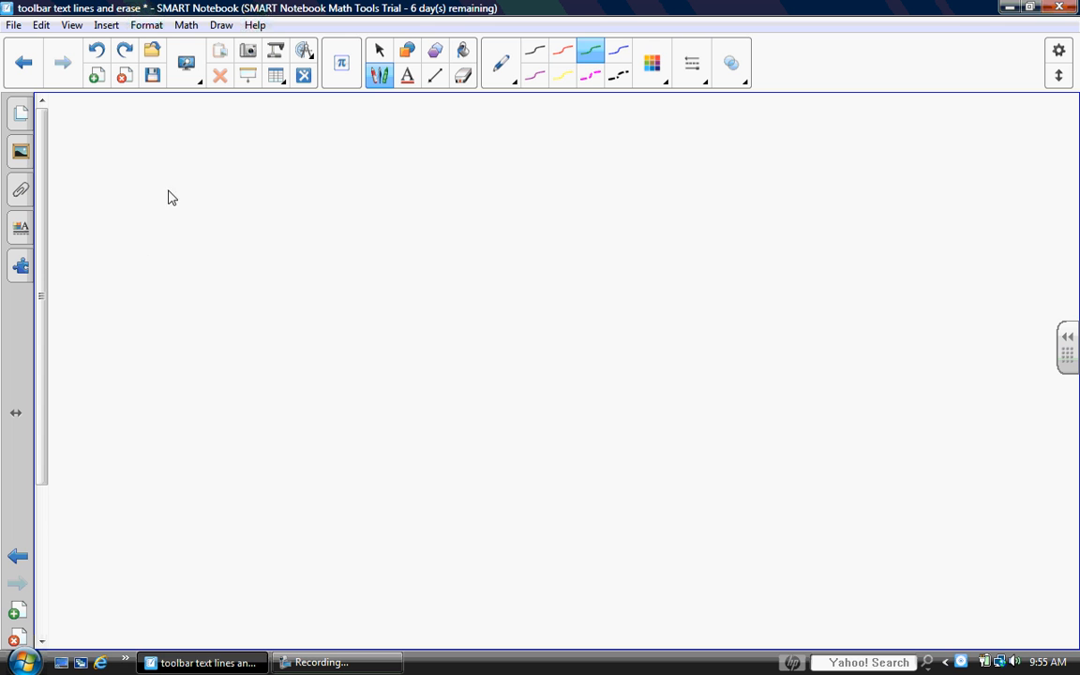
drag(204, 160, 202, 203)
drag(171, 175, 225, 156)
drag(202, 203, 246, 194)
drag(333, 175, 337, 193)
mouse_move(360, 178)
mouse_down()
mouse_move(359, 192)
mouse_move(357, 177)
mouse_up()
drag(381, 179, 404, 193)
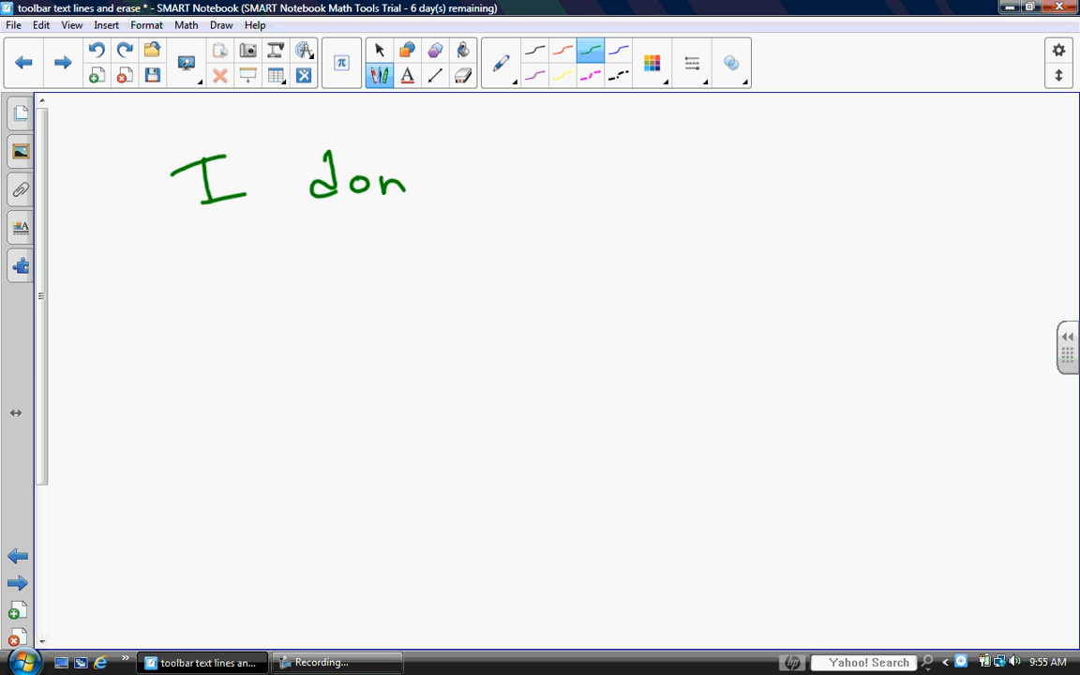
drag(529, 153, 547, 204)
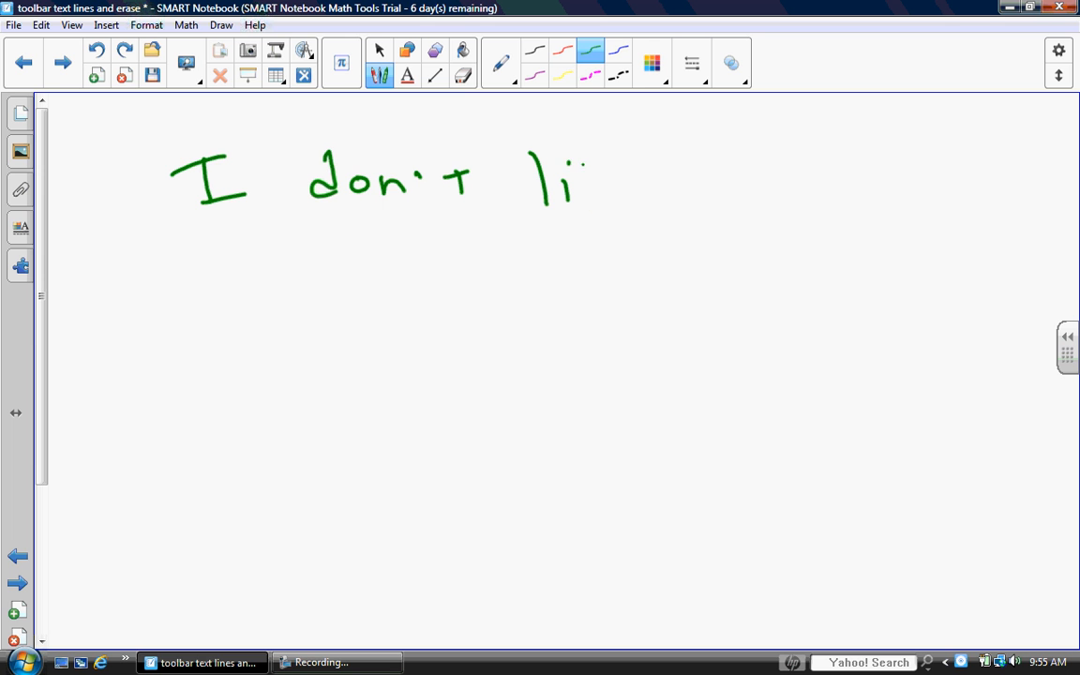
drag(582, 166, 590, 207)
drag(603, 178, 625, 199)
mouse_move(693, 154)
mouse_down()
mouse_move(706, 201)
mouse_move(731, 201)
mouse_up()
drag(739, 183, 745, 184)
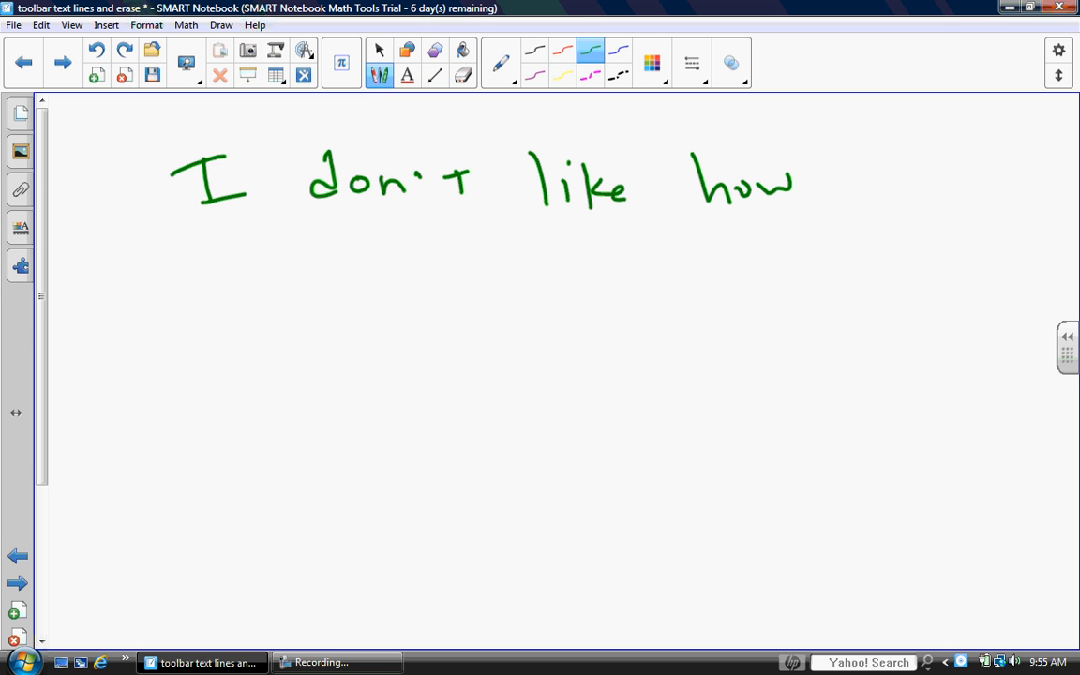
Step: Handwrite "this is working out!" in green as a second line below the first
drag(324, 286, 371, 268)
mouse_move(342, 262)
mouse_down()
mouse_move(347, 297)
mouse_move(400, 296)
mouse_up()
click(409, 278)
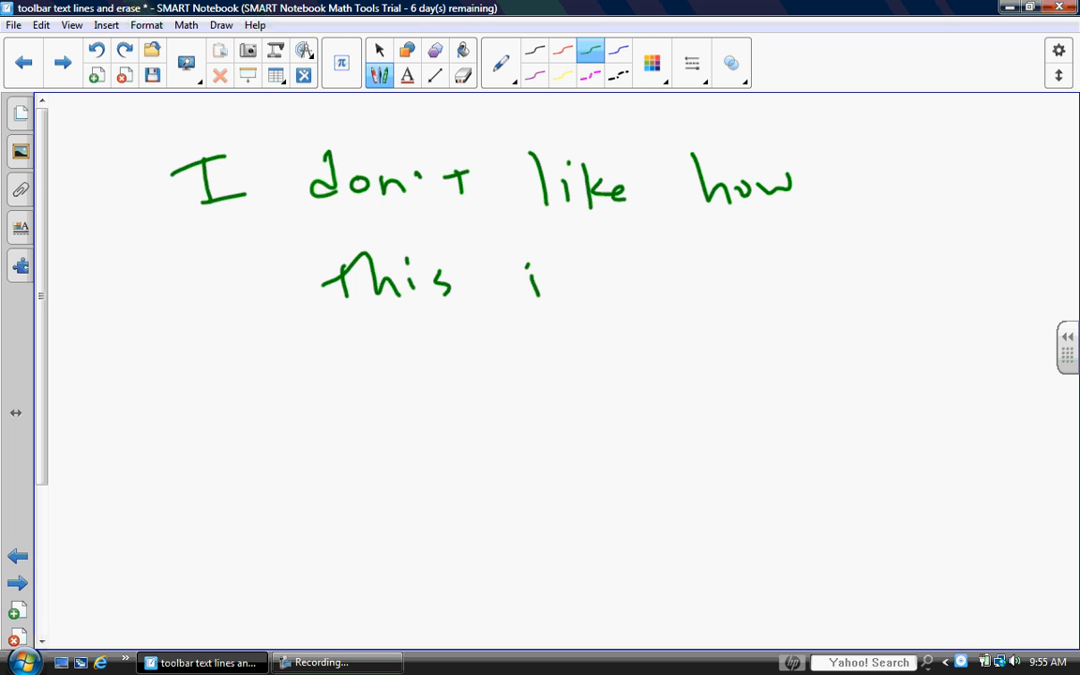
drag(645, 270, 702, 272)
drag(717, 272, 737, 264)
drag(746, 239, 752, 289)
mouse_move(768, 250)
mouse_down()
mouse_move(750, 267)
mouse_move(817, 281)
mouse_up()
mouse_move(849, 267)
mouse_down()
mouse_move(840, 277)
mouse_move(861, 326)
mouse_up()
drag(886, 262, 884, 265)
mouse_move(902, 263)
mouse_down()
mouse_move(929, 268)
mouse_move(958, 247)
mouse_up()
drag(952, 250, 954, 286)
drag(973, 223, 971, 281)
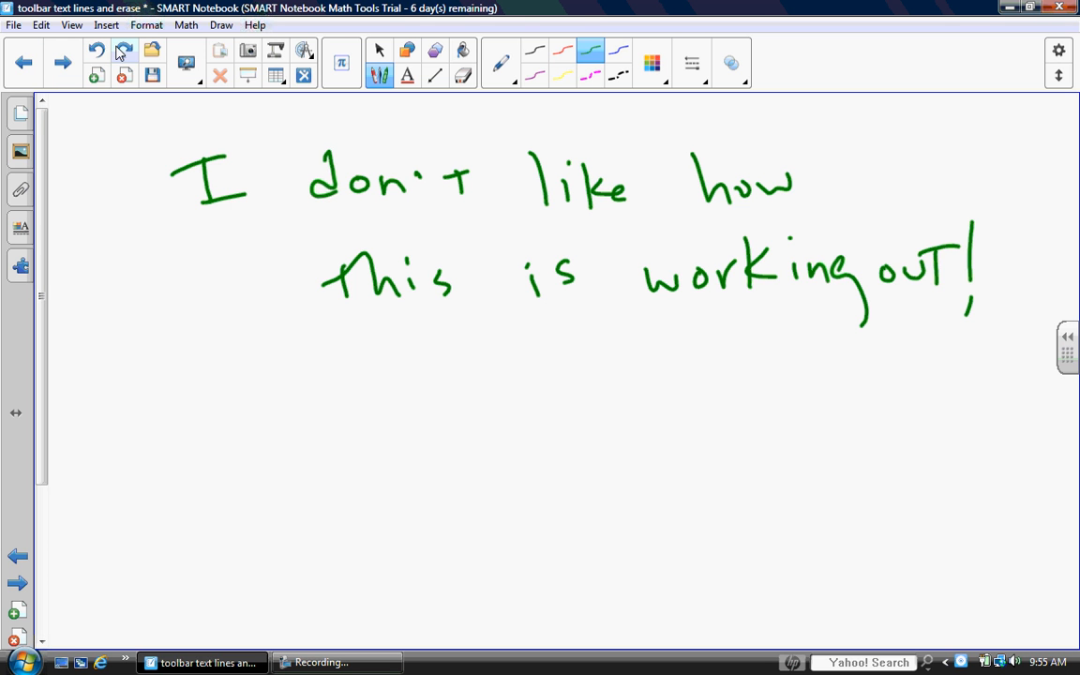
Step: Undo most pen strokes of the second handwritten line and redo them all
click(99, 53)
click(99, 52)
click(99, 53)
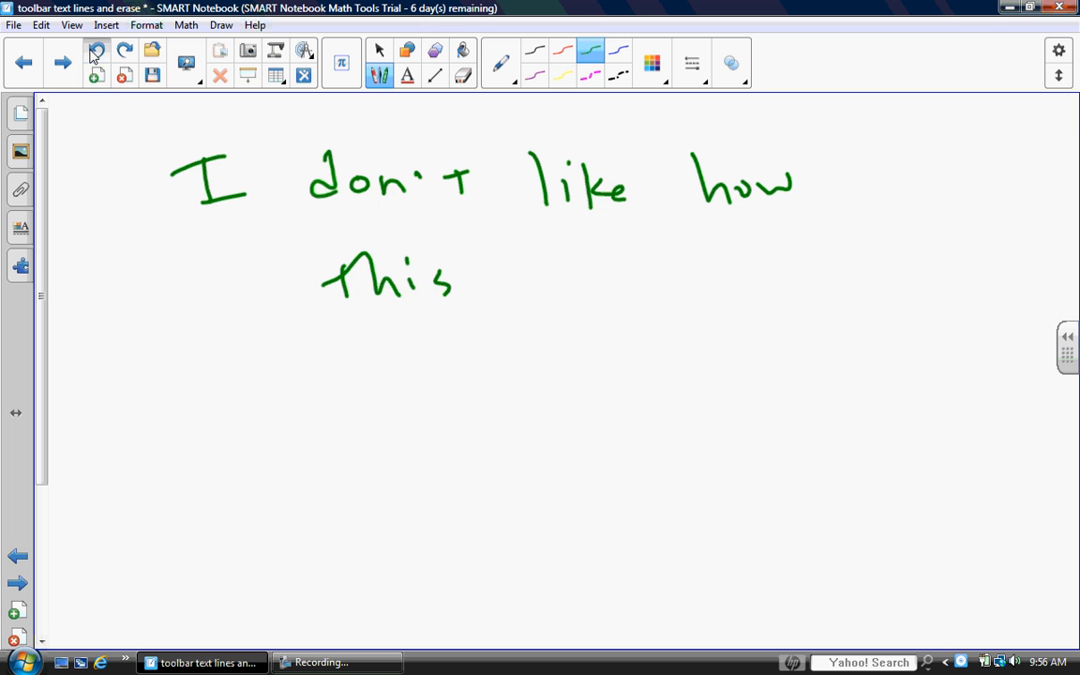
click(99, 53)
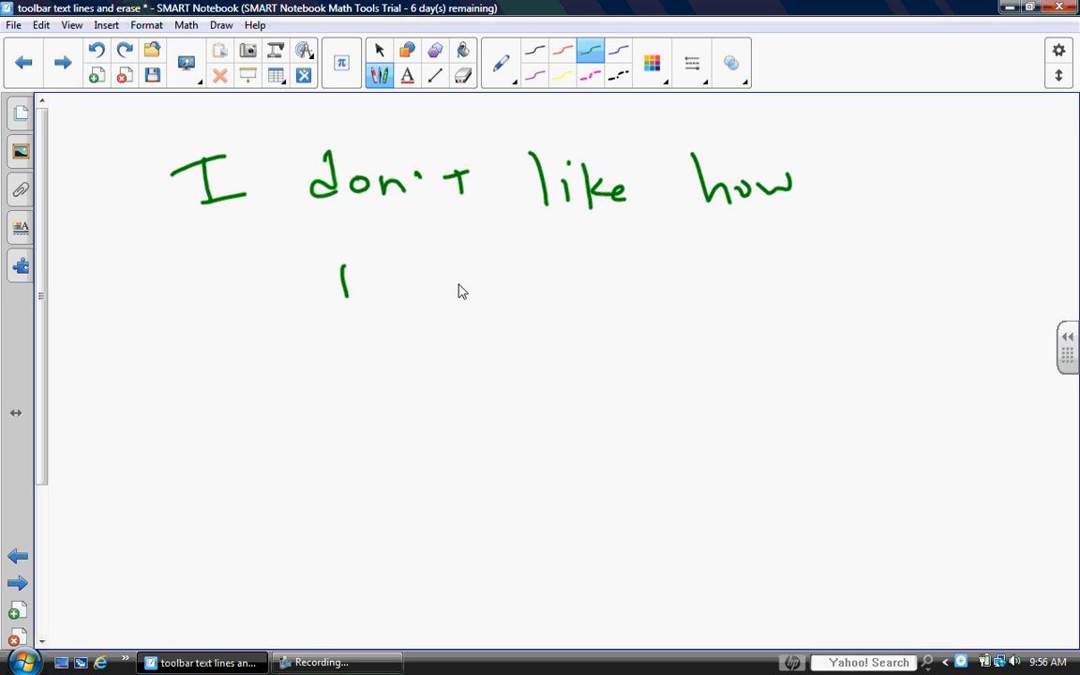
click(125, 53)
click(124, 53)
click(124, 53)
click(125, 53)
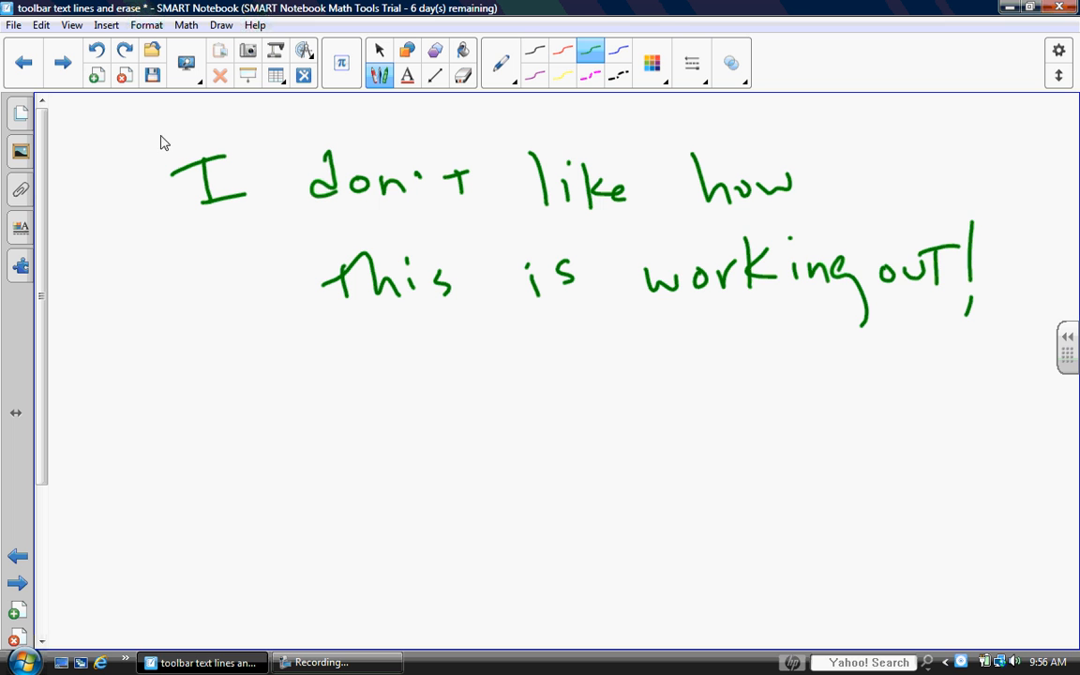
Step: Place the green handwriting page before the red one in the page order and clear its contents
click(22, 114)
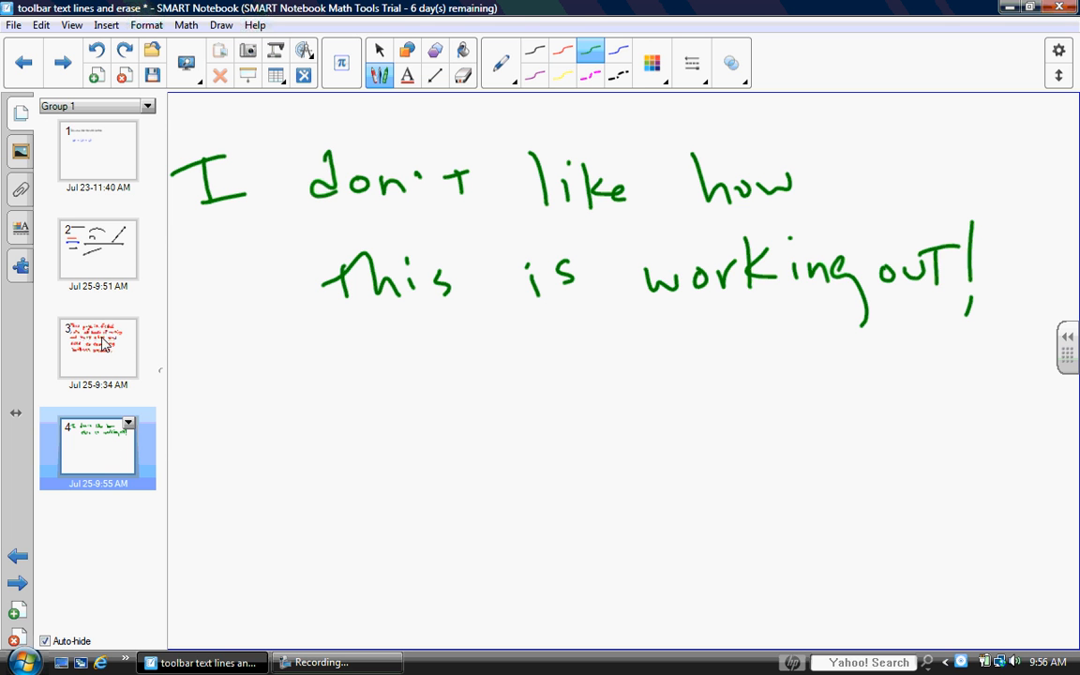
drag(103, 343, 105, 310)
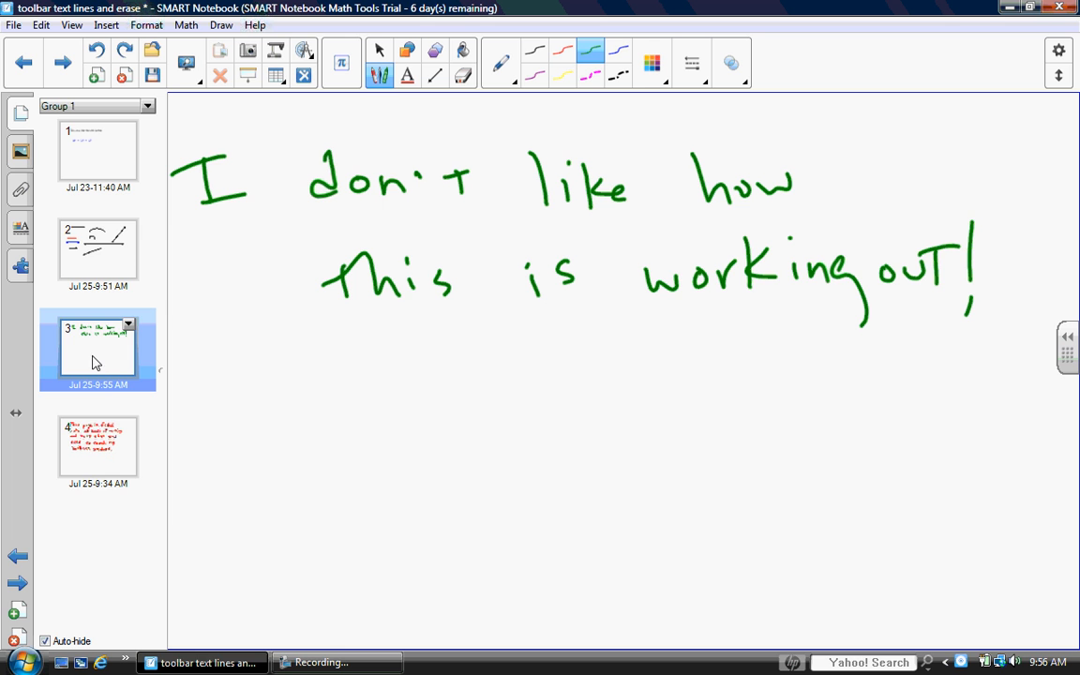
drag(106, 510, 107, 510)
drag(103, 434, 91, 300)
click(129, 327)
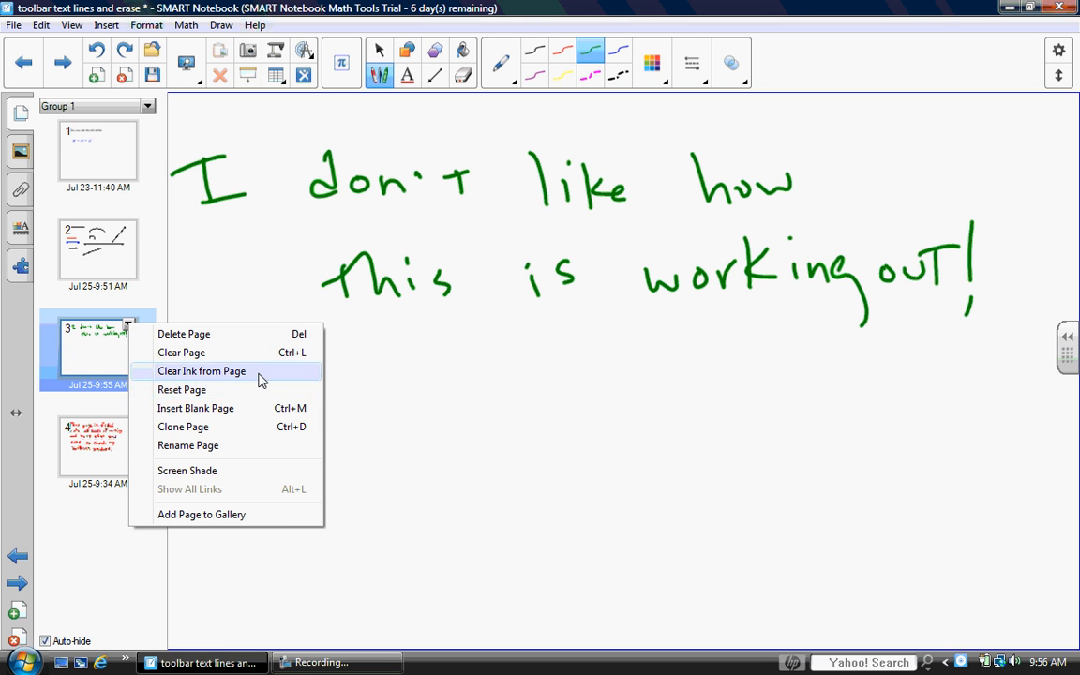
click(210, 359)
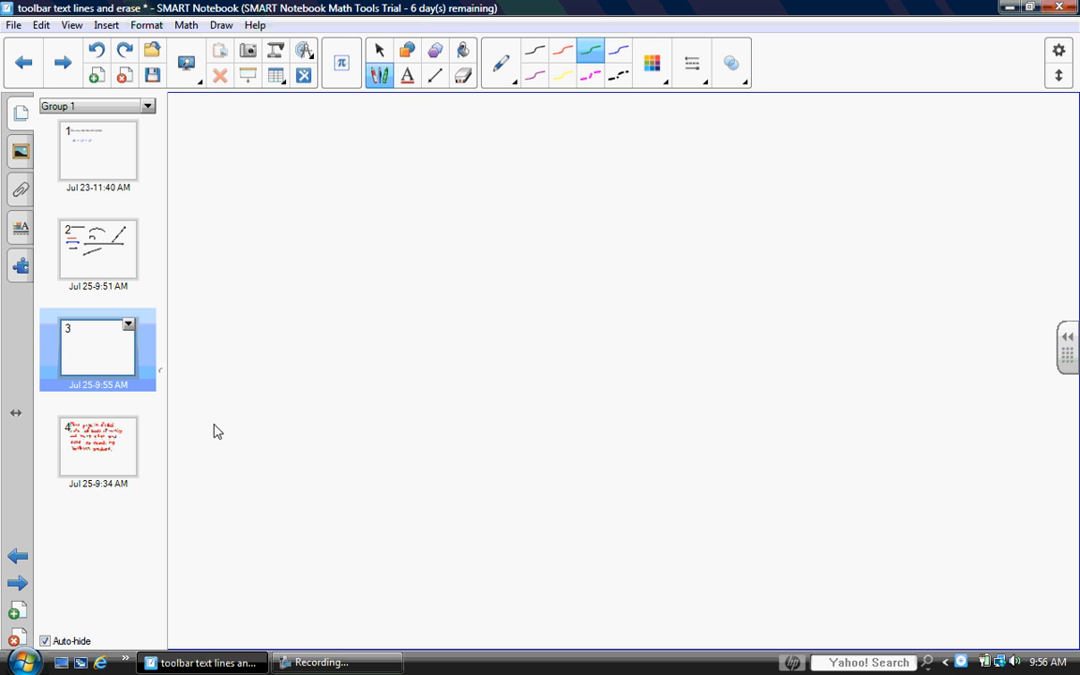
Step: Draw a long horizontal black line across the middle of the cleared page using the first plain line style
click(433, 78)
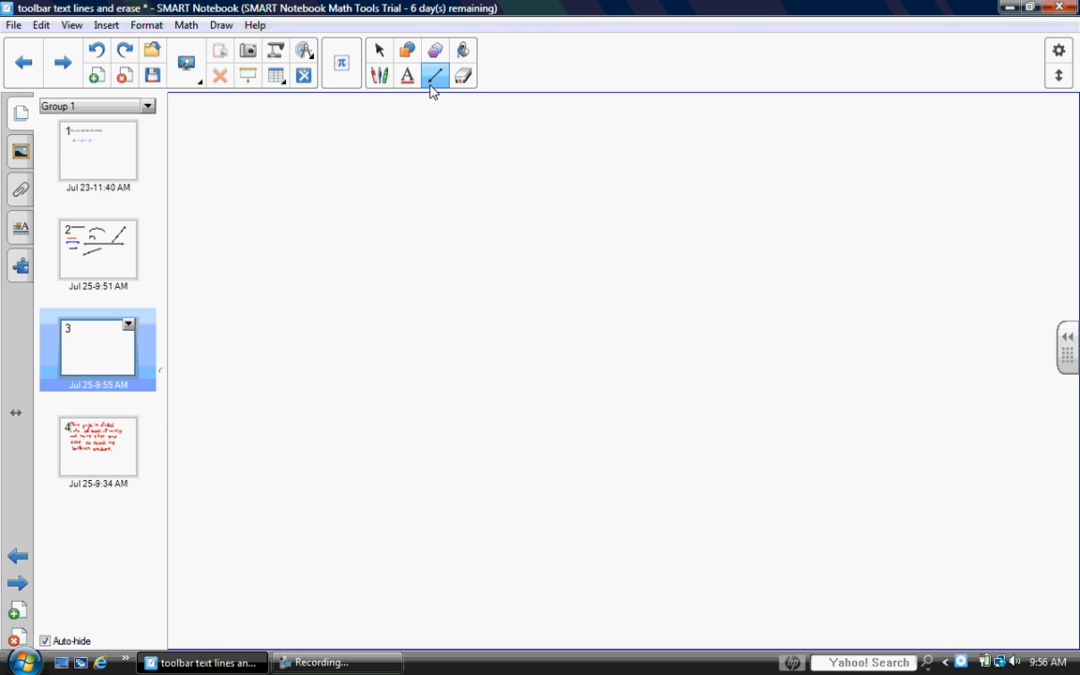
click(495, 53)
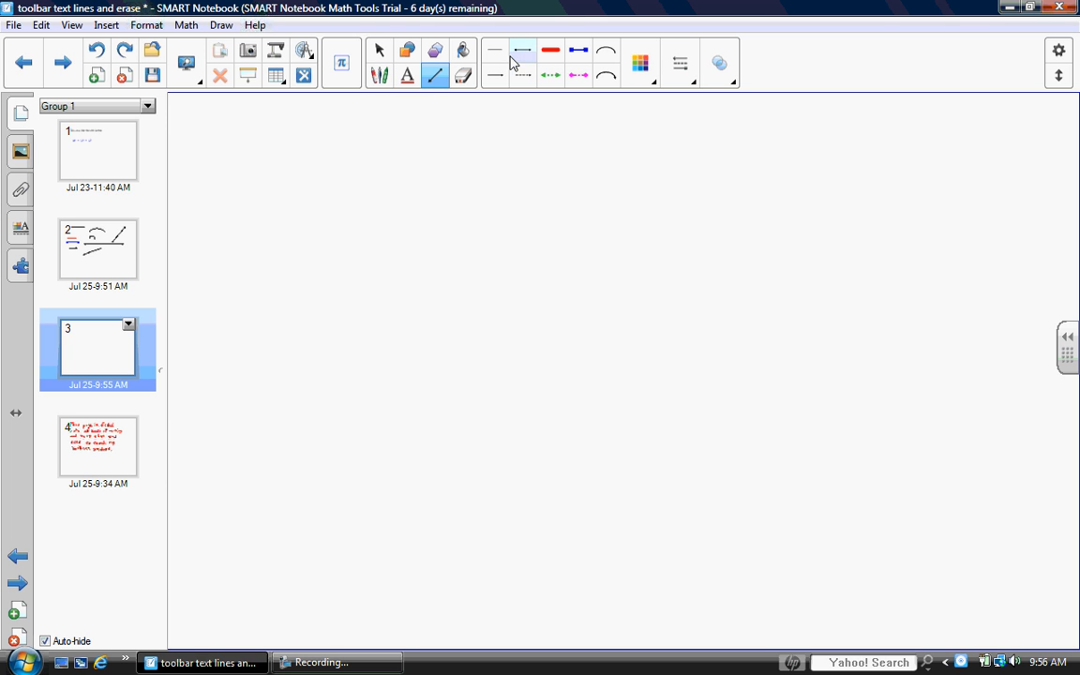
drag(280, 312, 676, 312)
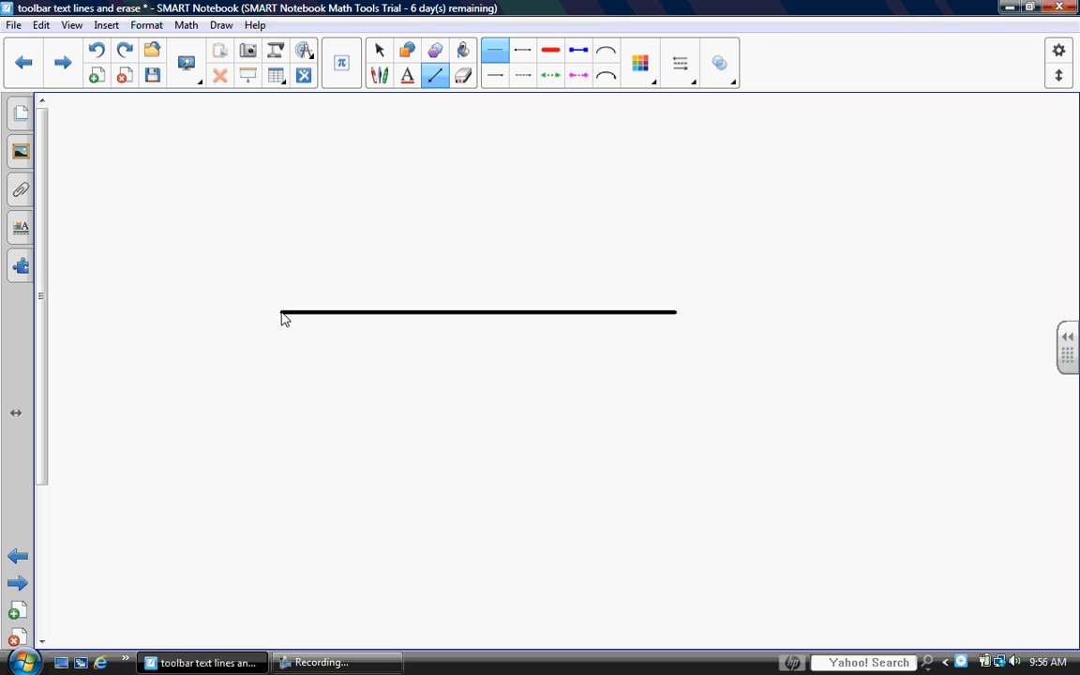
Step: Handwrite "This is an example!" with the red pen above the black line
click(379, 75)
click(561, 52)
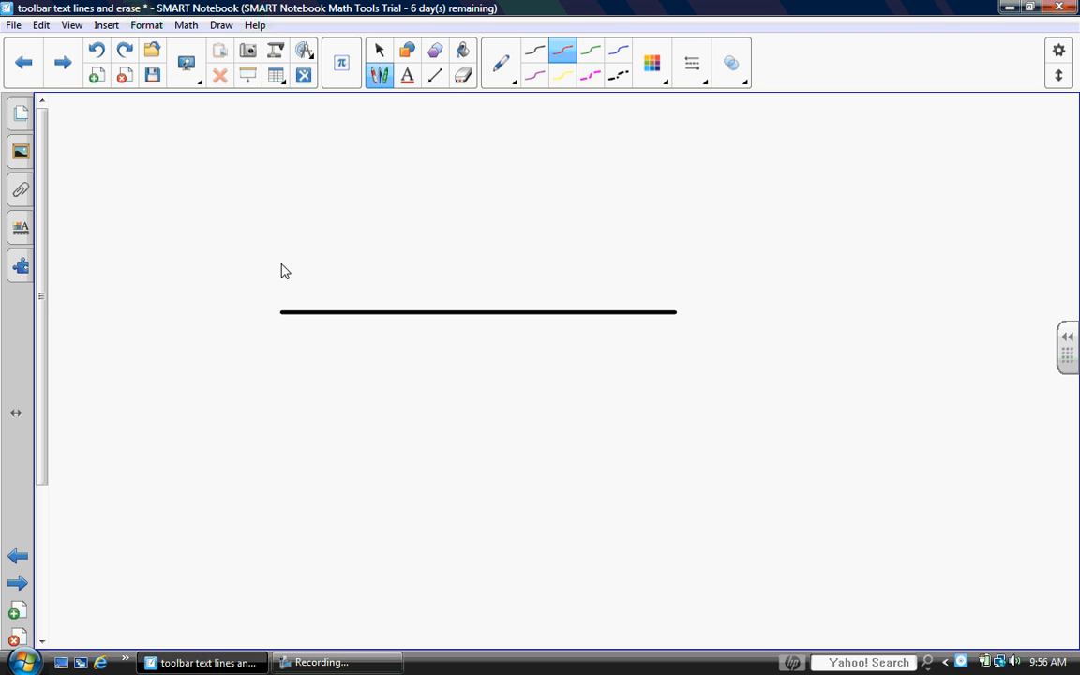
mouse_move(292, 212)
mouse_down()
mouse_move(296, 260)
mouse_move(314, 201)
mouse_up()
mouse_move(330, 192)
mouse_down()
mouse_move(333, 253)
mouse_move(356, 251)
mouse_up()
mouse_move(376, 222)
mouse_down()
mouse_move(378, 251)
mouse_move(402, 251)
mouse_up()
click(375, 202)
drag(523, 221, 500, 247)
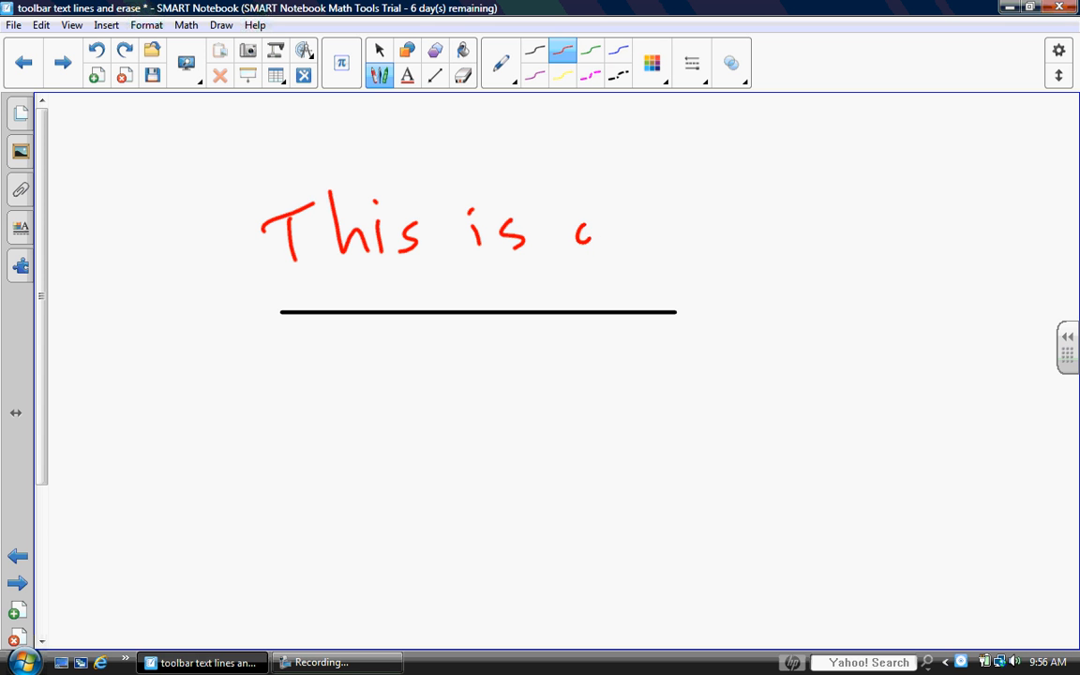
drag(684, 233, 747, 218)
mouse_move(776, 222)
mouse_down()
mouse_move(780, 242)
mouse_move(814, 242)
mouse_up()
mouse_move(836, 225)
mouse_down()
mouse_move(837, 246)
mouse_move(855, 234)
mouse_up()
mouse_move(872, 197)
mouse_down()
mouse_move(865, 239)
mouse_move(898, 242)
mouse_up()
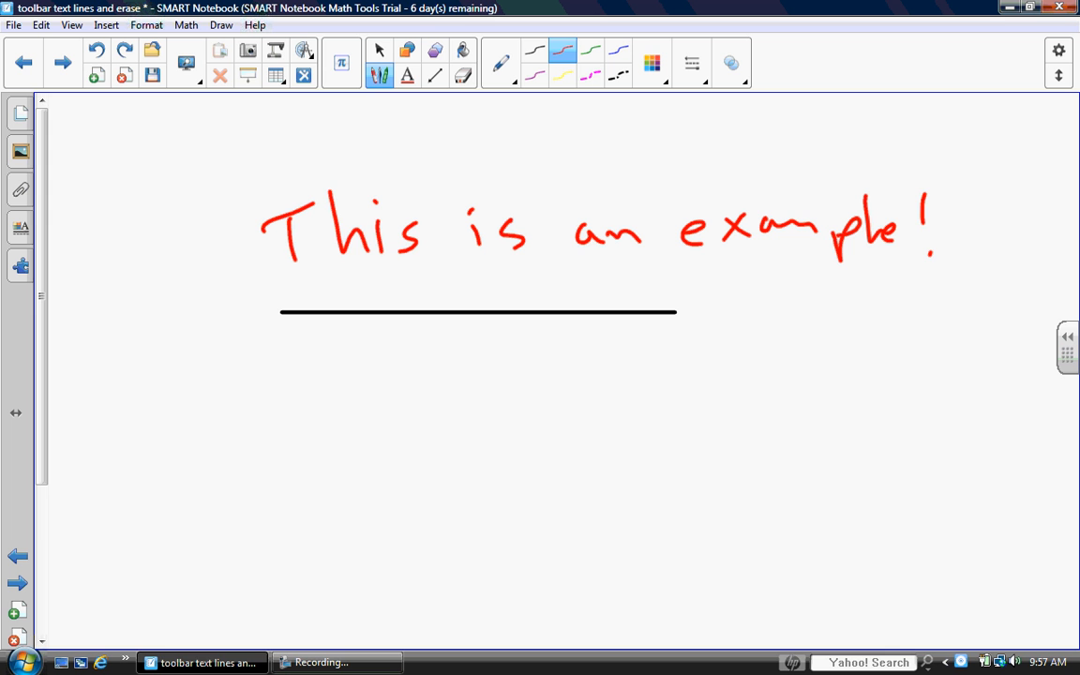
Step: Clear only the ink from page 3, keeping the black line
click(21, 114)
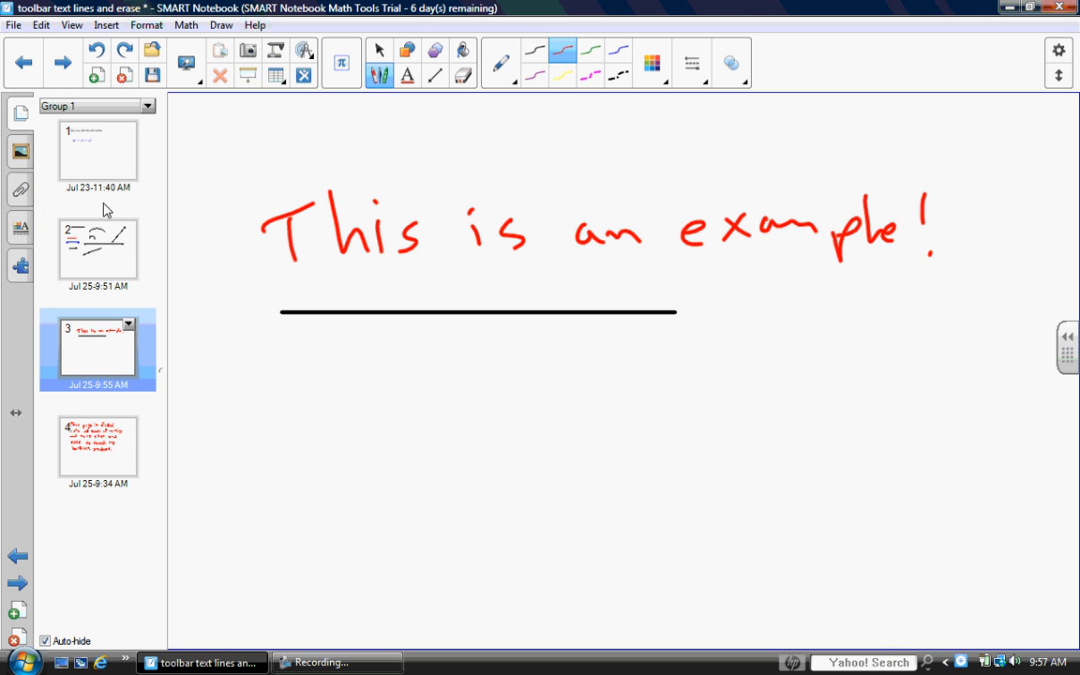
click(128, 327)
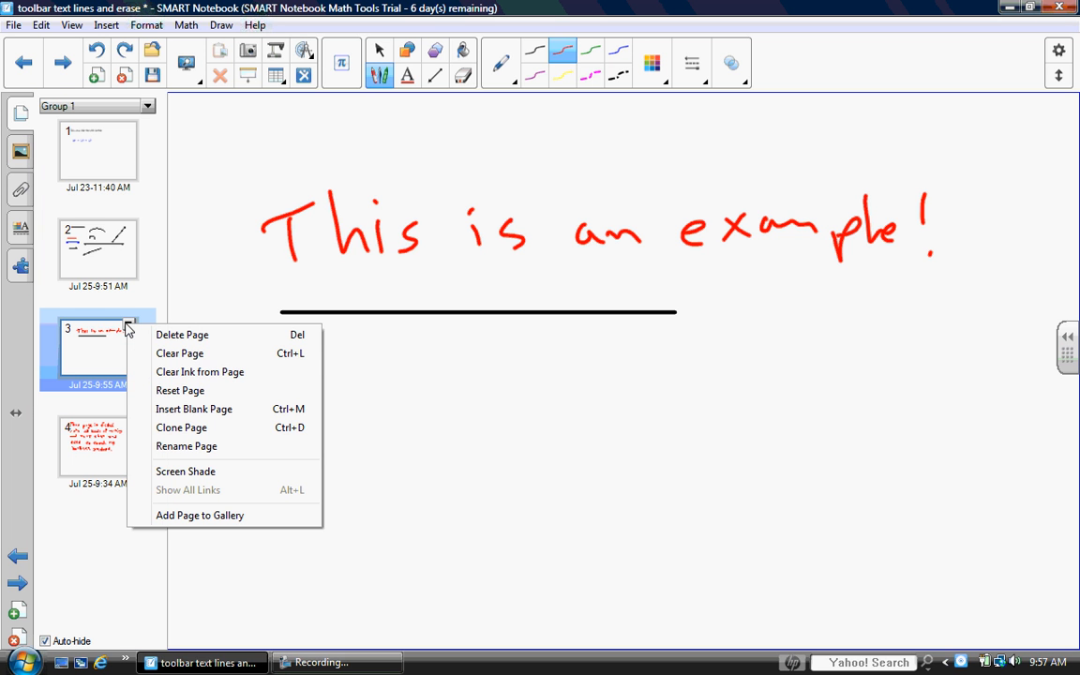
click(227, 380)
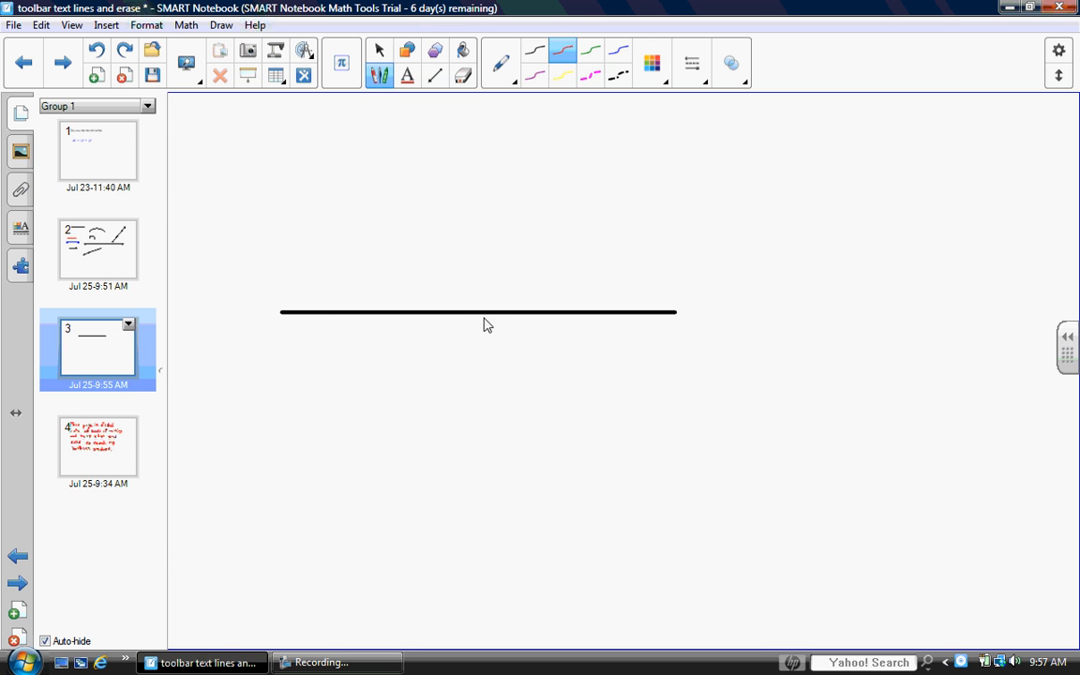
Step: Undo and redo the last changes on page 4, leave its red handwriting restored, and return to page 3
click(62, 63)
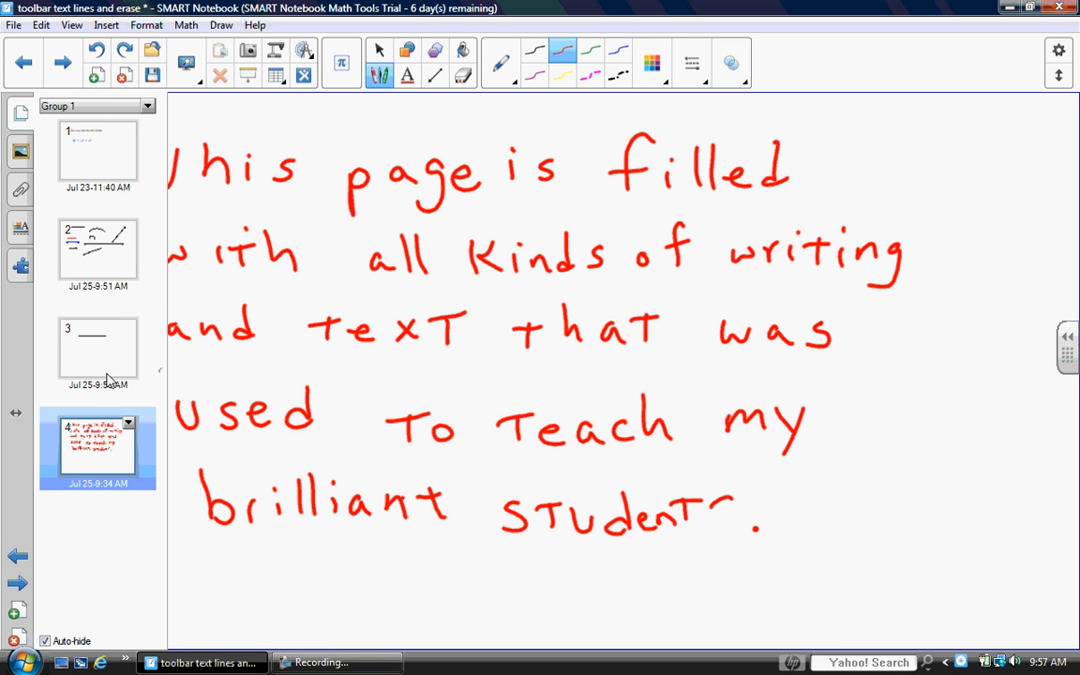
click(97, 52)
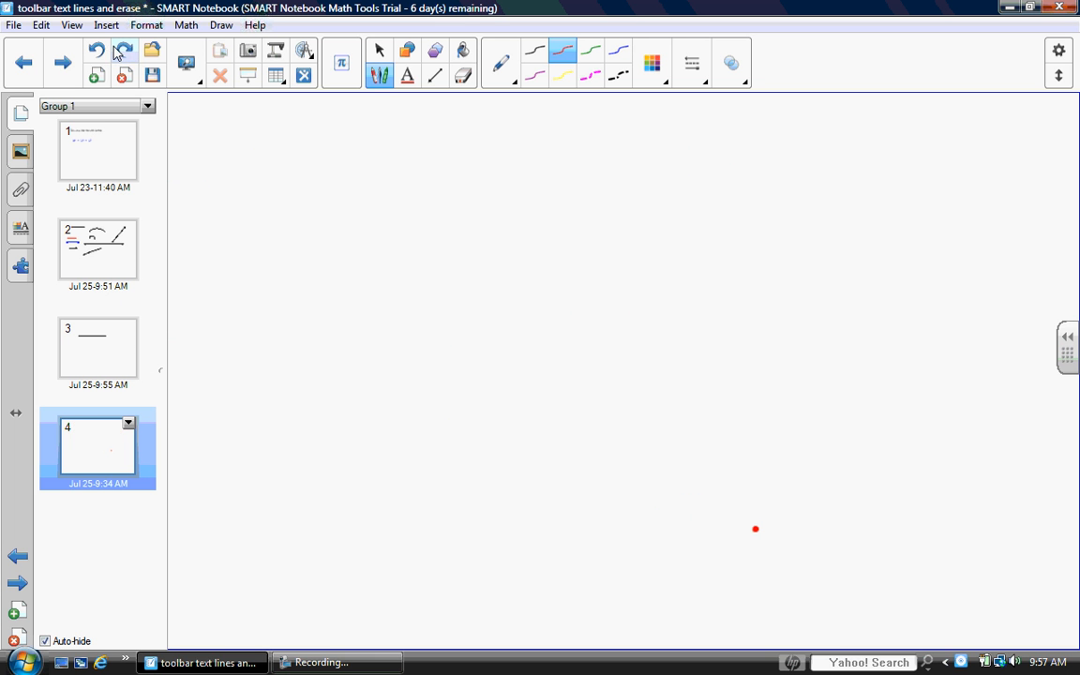
click(97, 52)
click(125, 51)
click(98, 52)
click(97, 52)
click(99, 353)
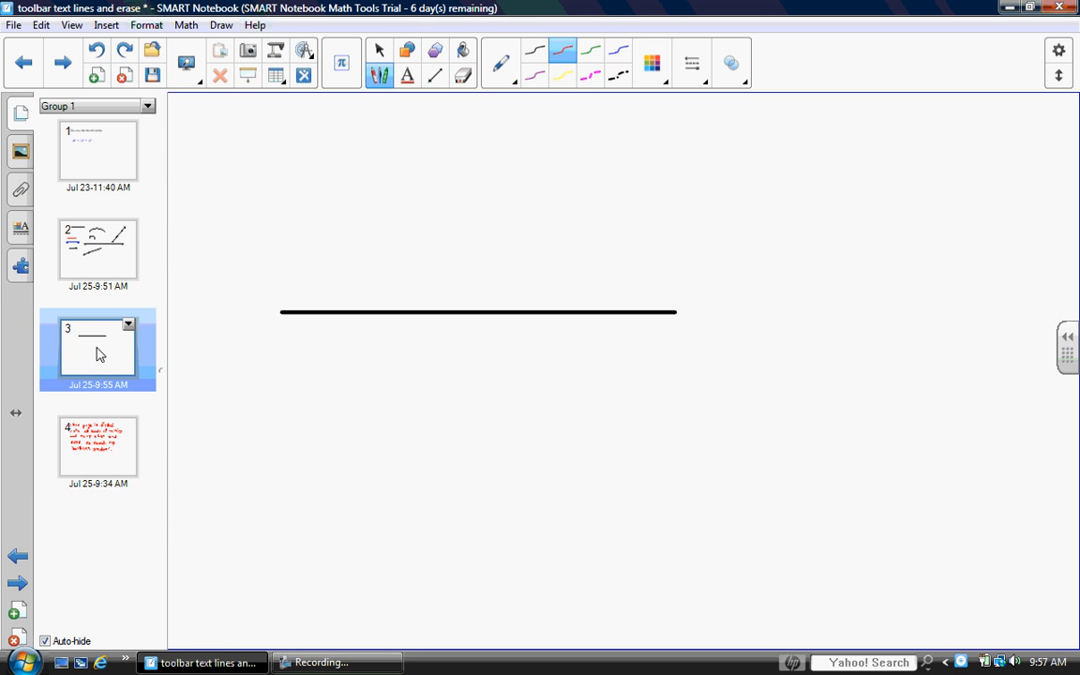
click(120, 54)
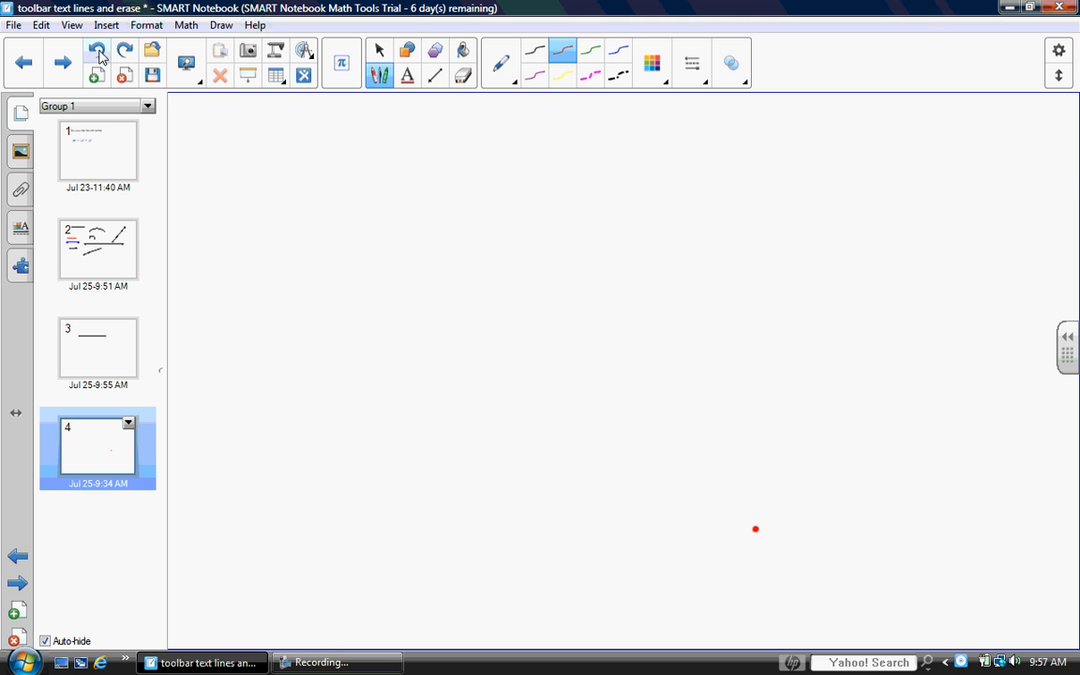
click(97, 52)
click(110, 349)
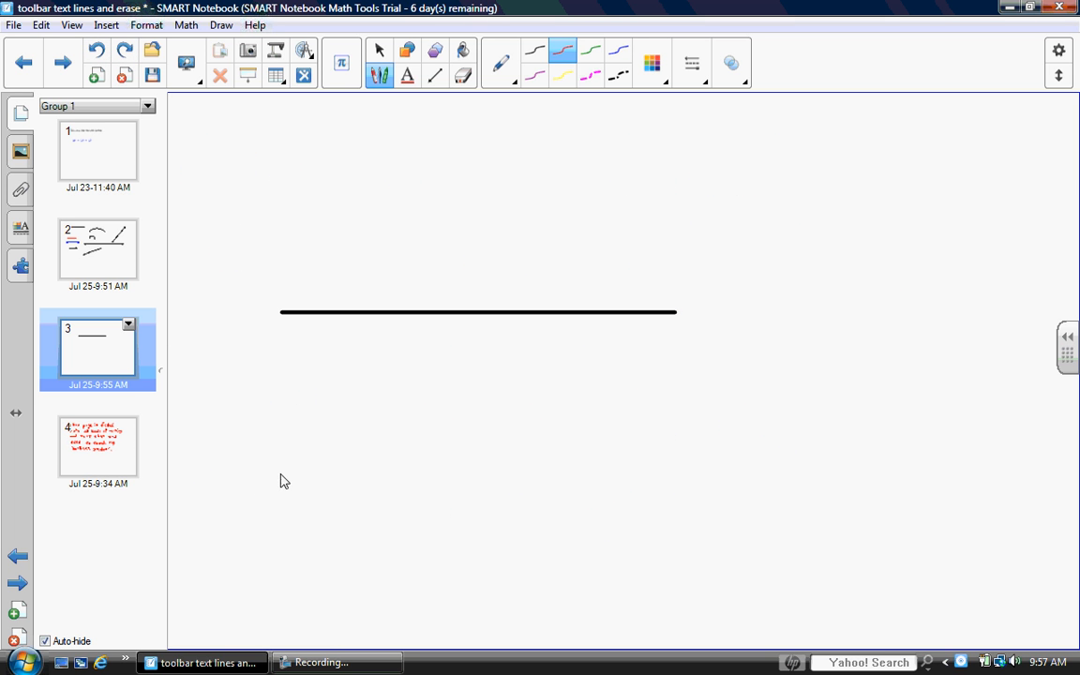
Step: Clear all contents of page 3 and check the page options of the emptied page
click(127, 324)
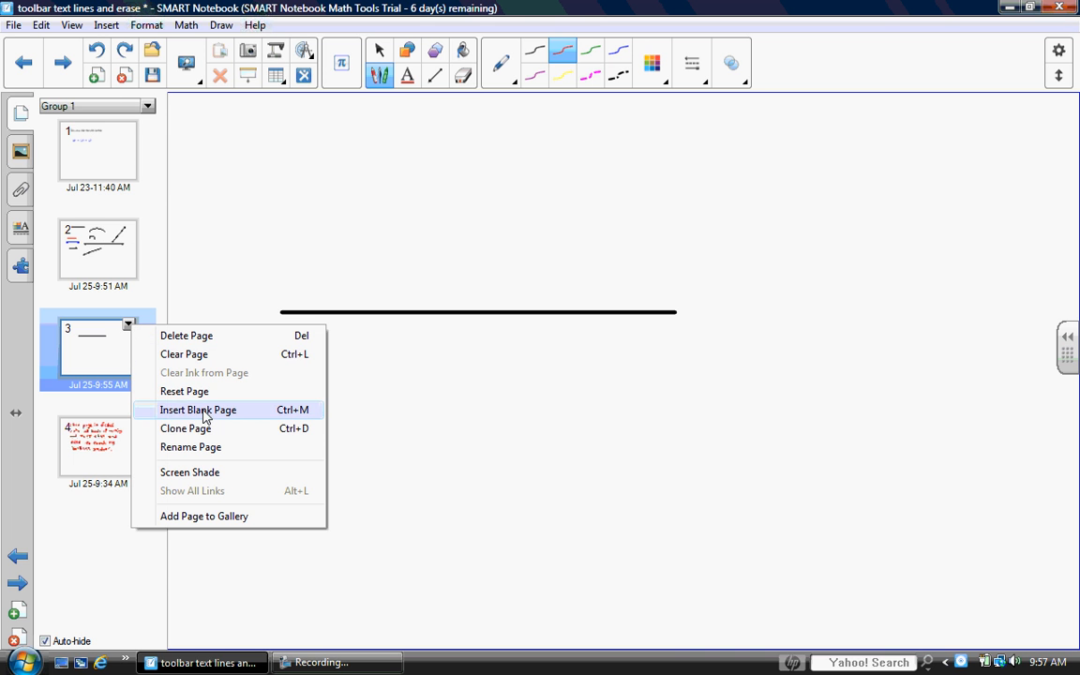
click(196, 358)
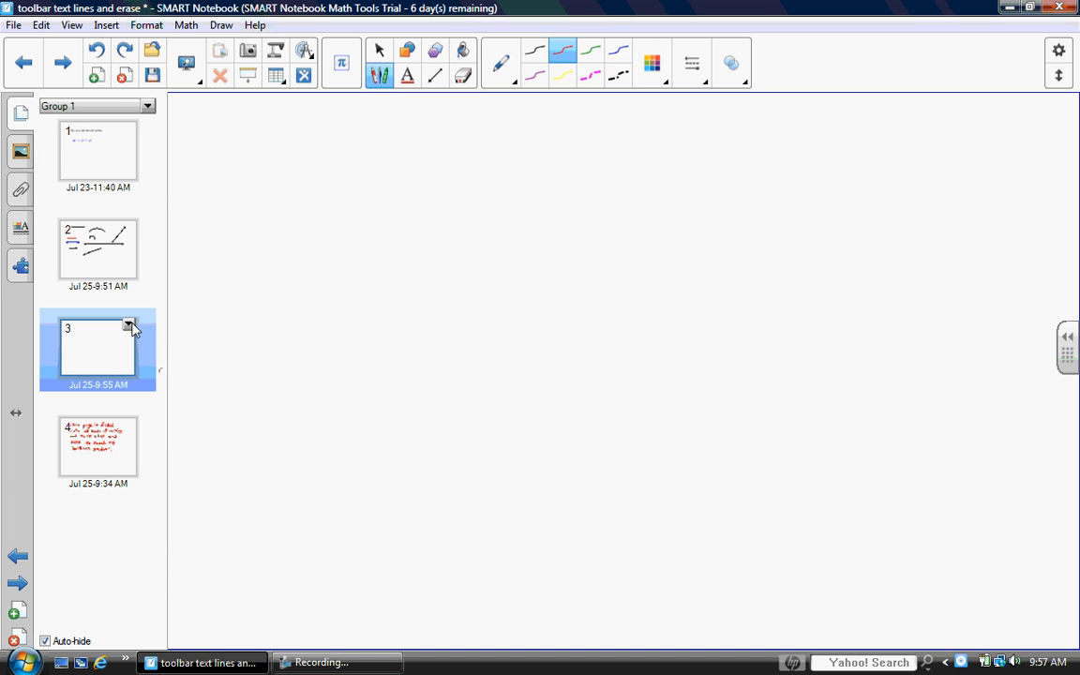
click(129, 326)
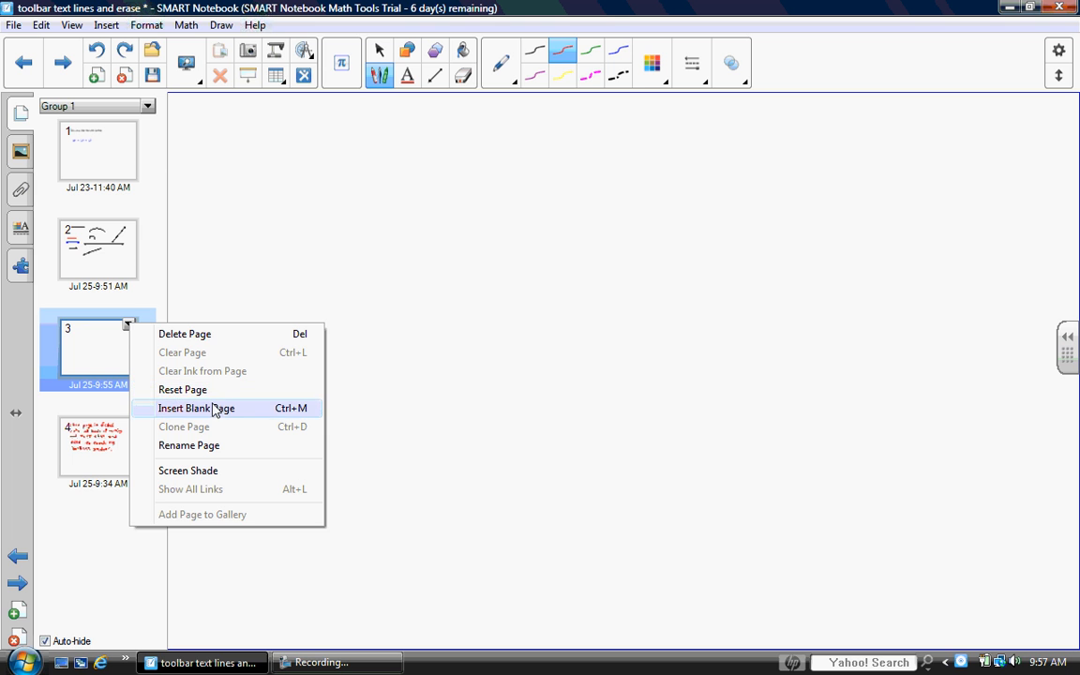
Step: Go to page 2, call up Reset Page for it and cancel the reset
click(116, 267)
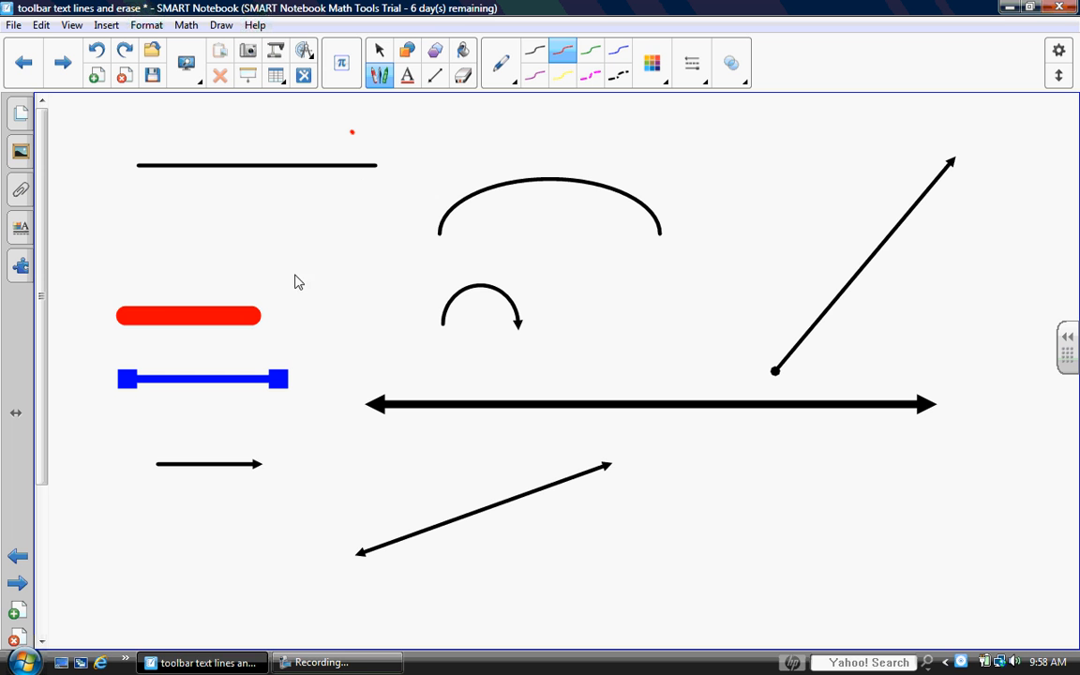
click(21, 115)
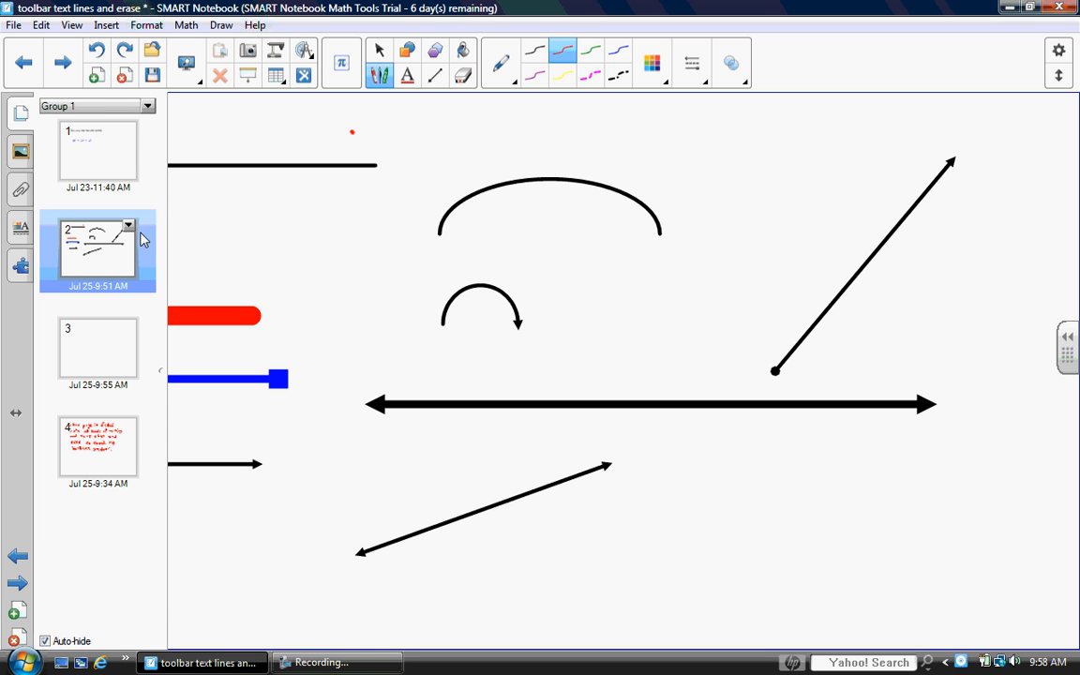
click(131, 231)
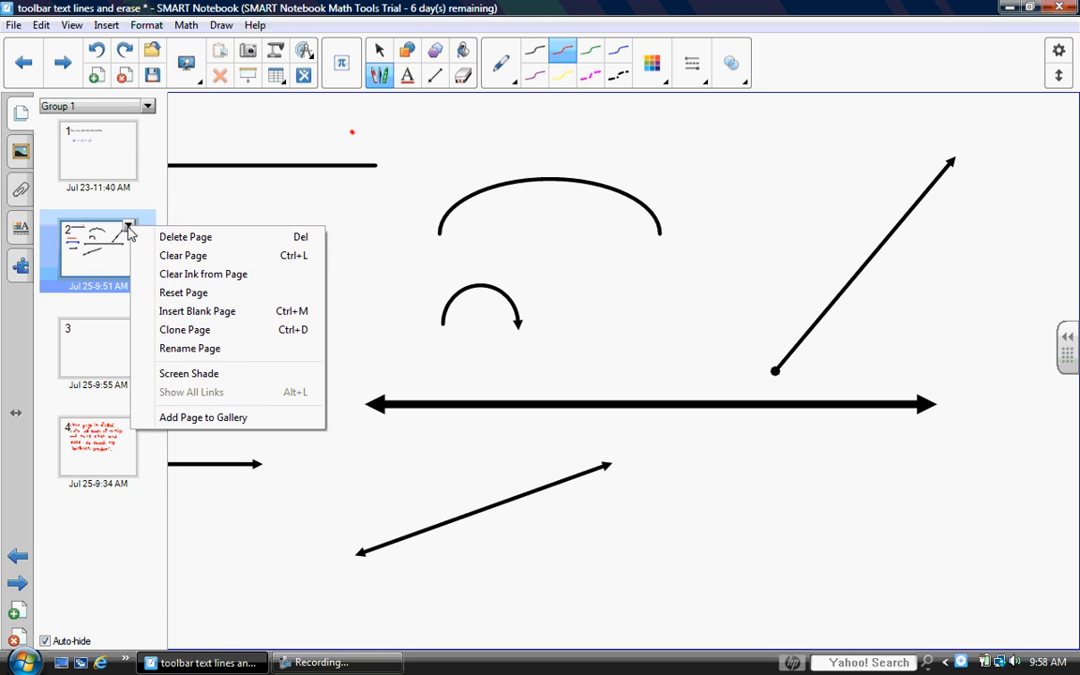
click(181, 294)
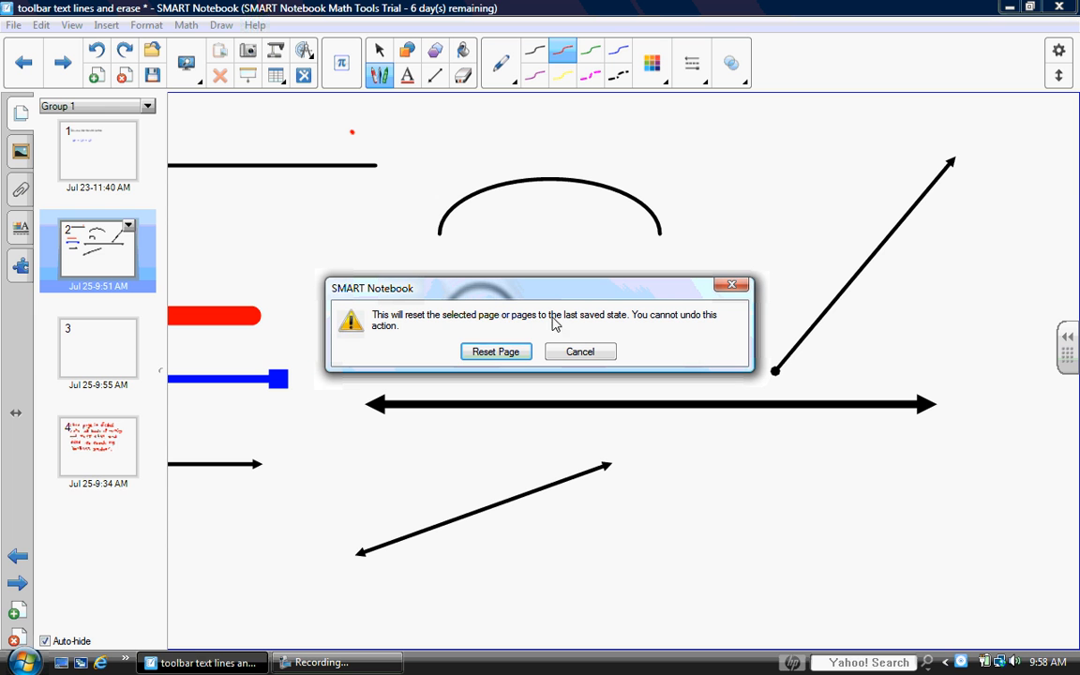
click(605, 354)
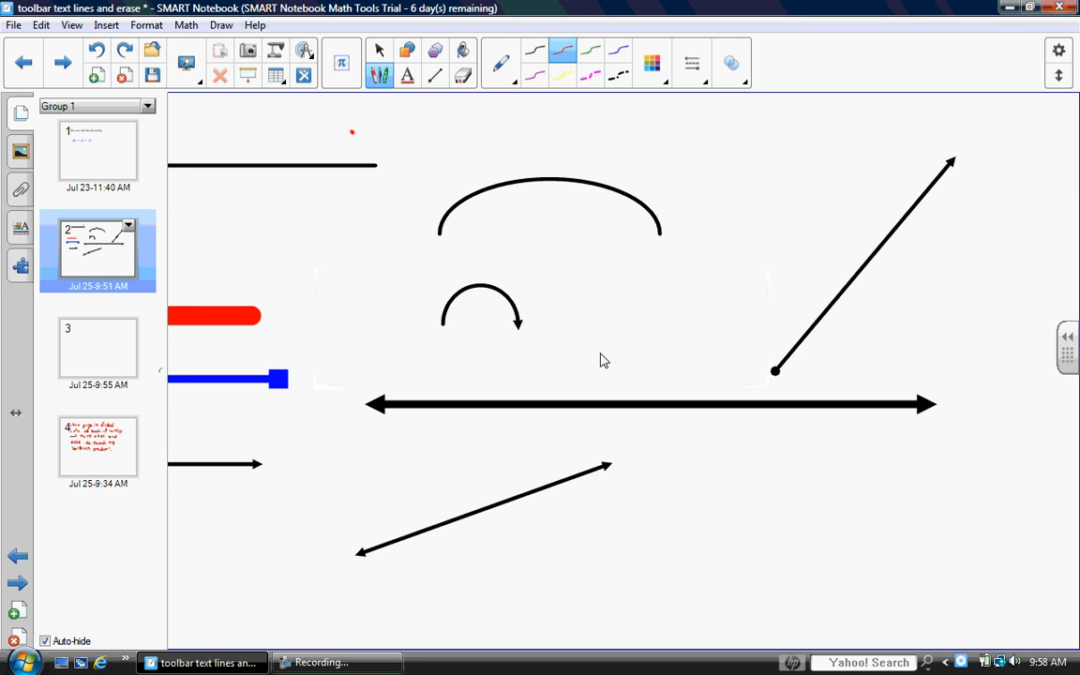
Step: Save the file and scribble a long red pen stroke across the lines on page 2
click(385, 276)
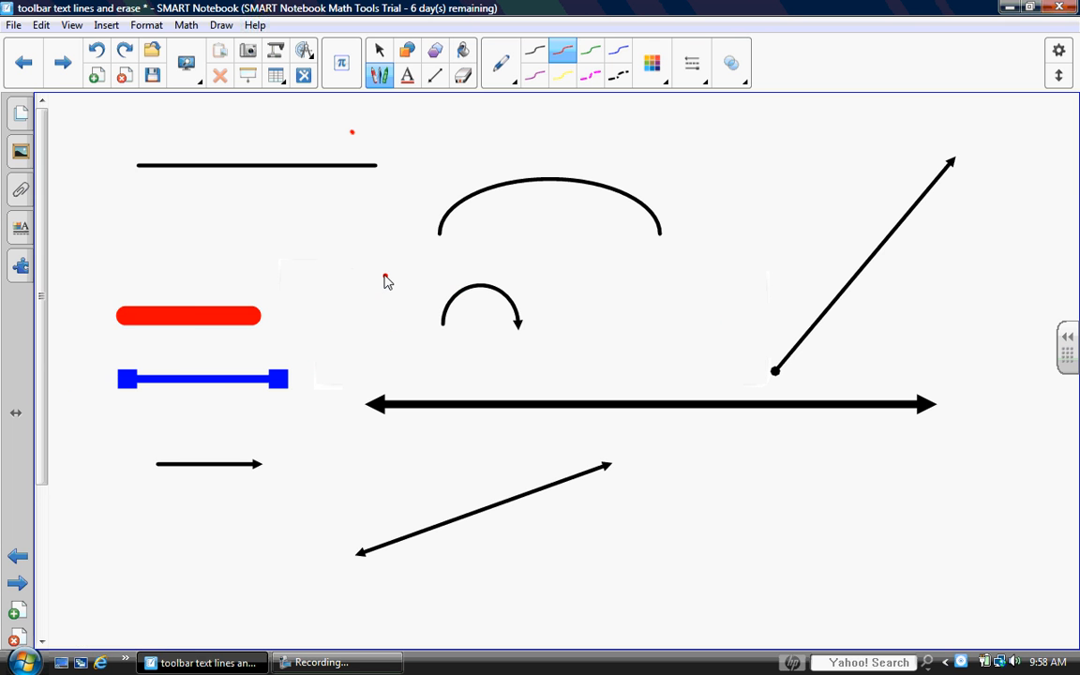
click(154, 77)
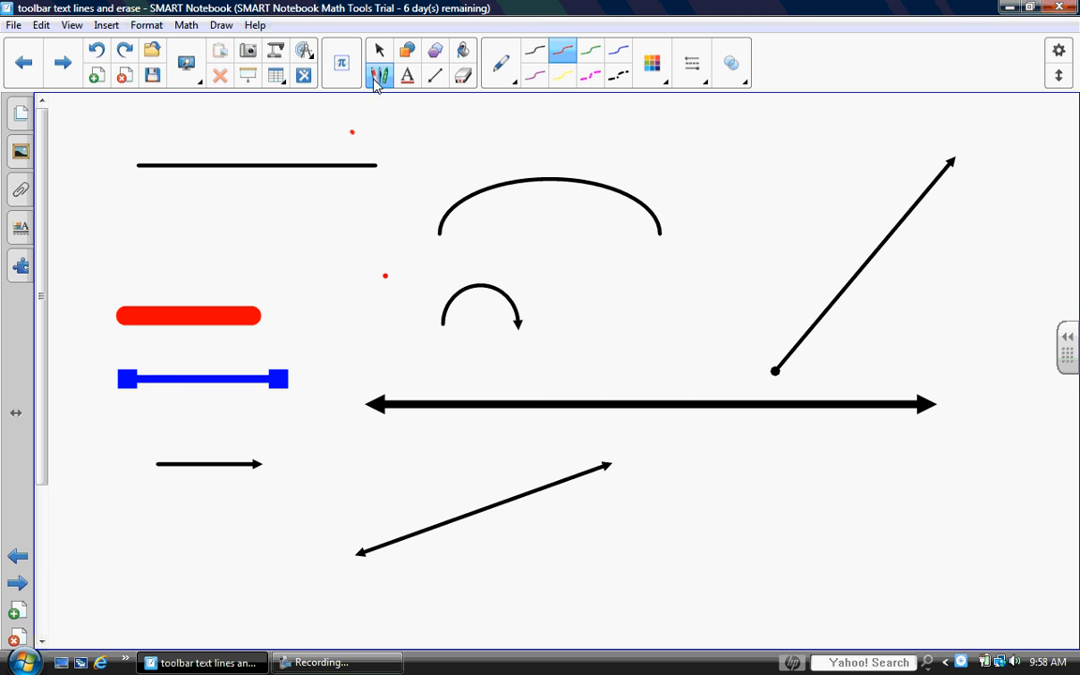
mouse_move(253, 239)
mouse_down()
mouse_move(282, 212)
mouse_move(625, 208)
mouse_move(549, 519)
mouse_move(194, 487)
mouse_move(404, 310)
mouse_move(656, 413)
mouse_move(394, 281)
mouse_move(795, 255)
mouse_up()
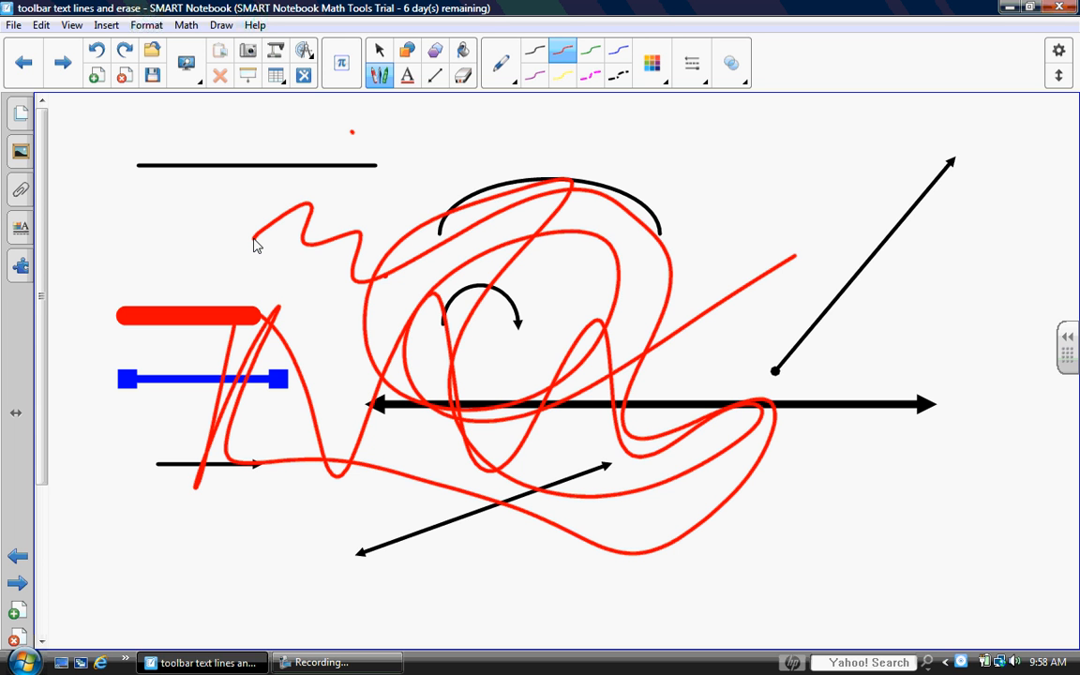
Step: Draw three orange up-arrow shapes on page 2: one beside the diagonal arrow, a tiny one, and a large one over the scribble
click(408, 52)
drag(714, 148, 822, 251)
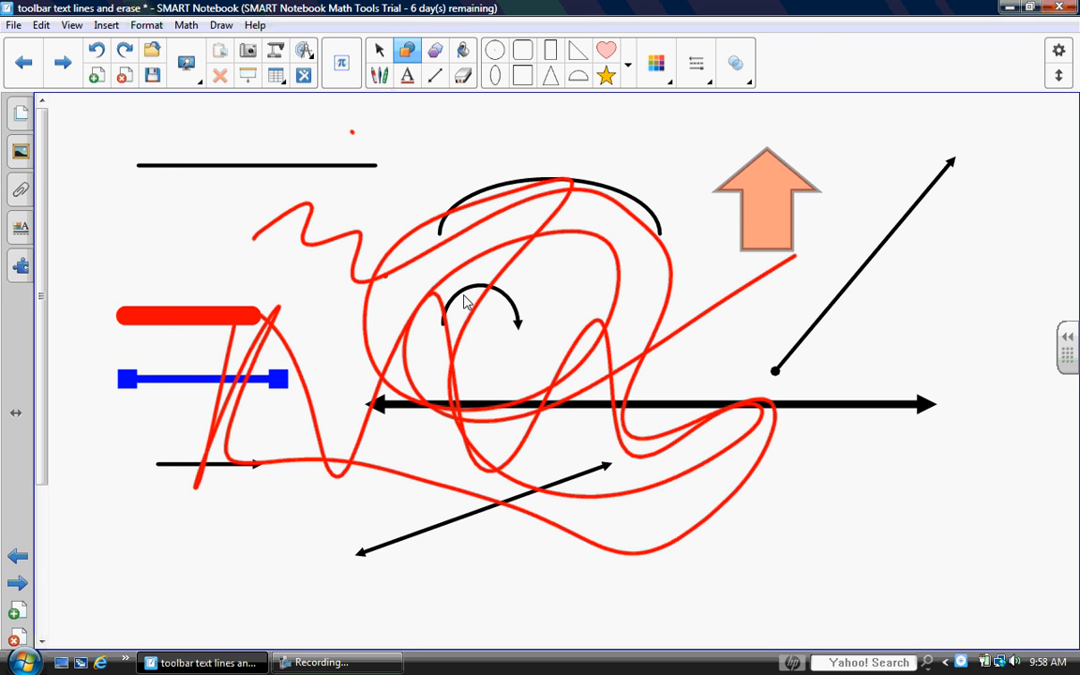
click(21, 129)
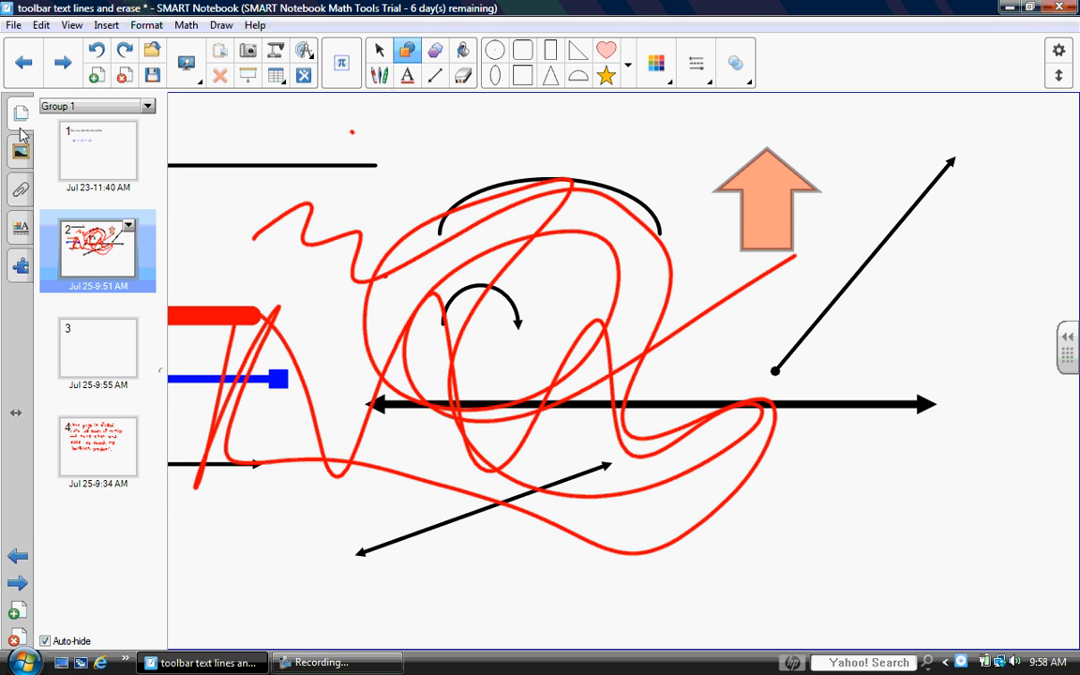
click(128, 225)
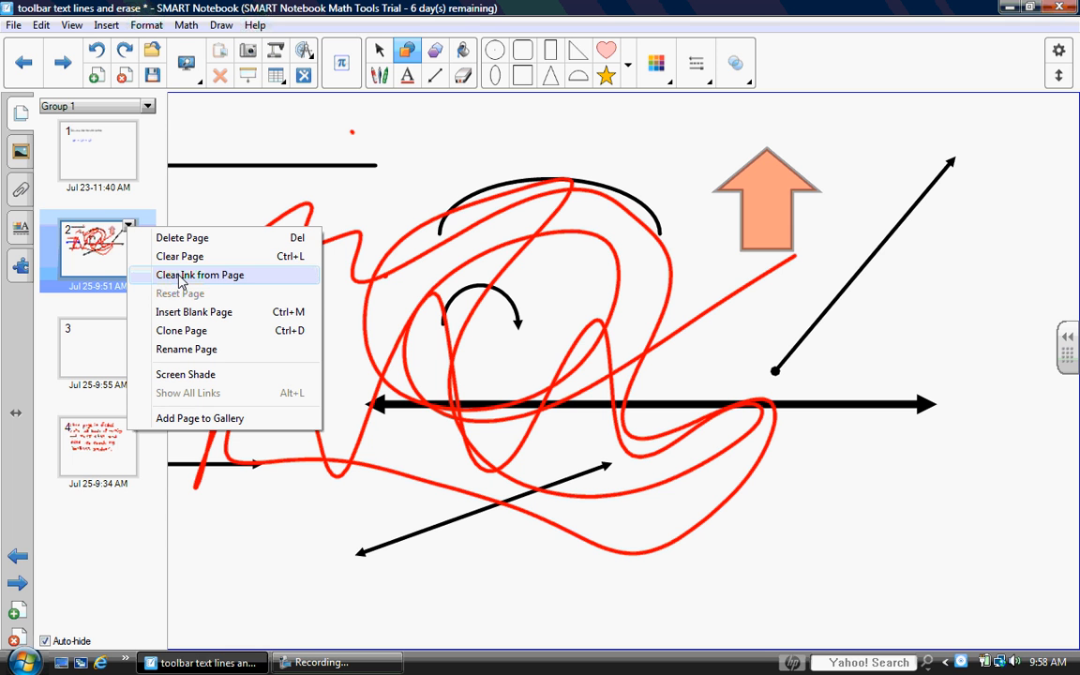
click(345, 208)
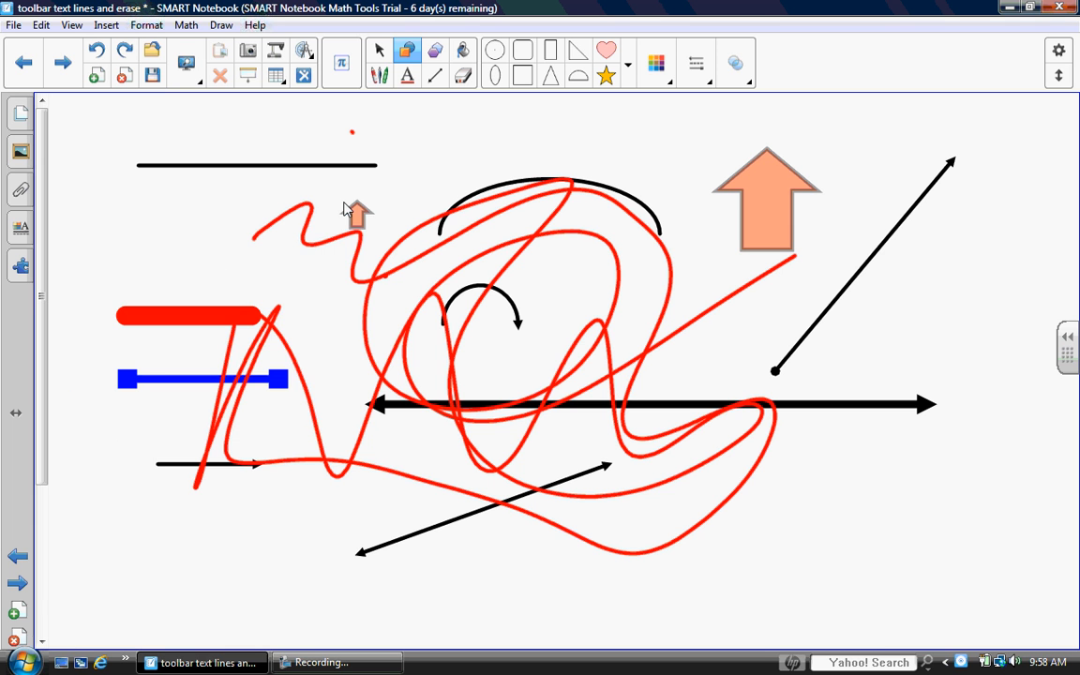
drag(251, 184, 669, 448)
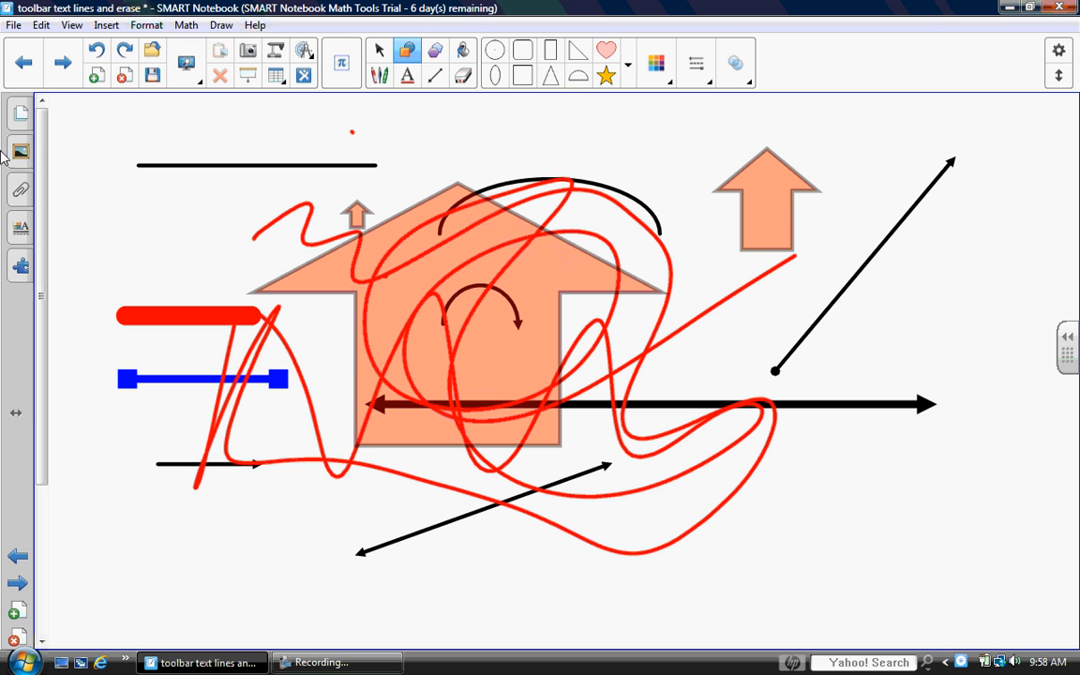
Step: Scribble another looping red pen stroke over the large arrow and check whether page 2 can be reset
click(378, 75)
mouse_move(420, 150)
mouse_down()
mouse_move(637, 173)
mouse_move(244, 347)
mouse_move(329, 484)
mouse_up()
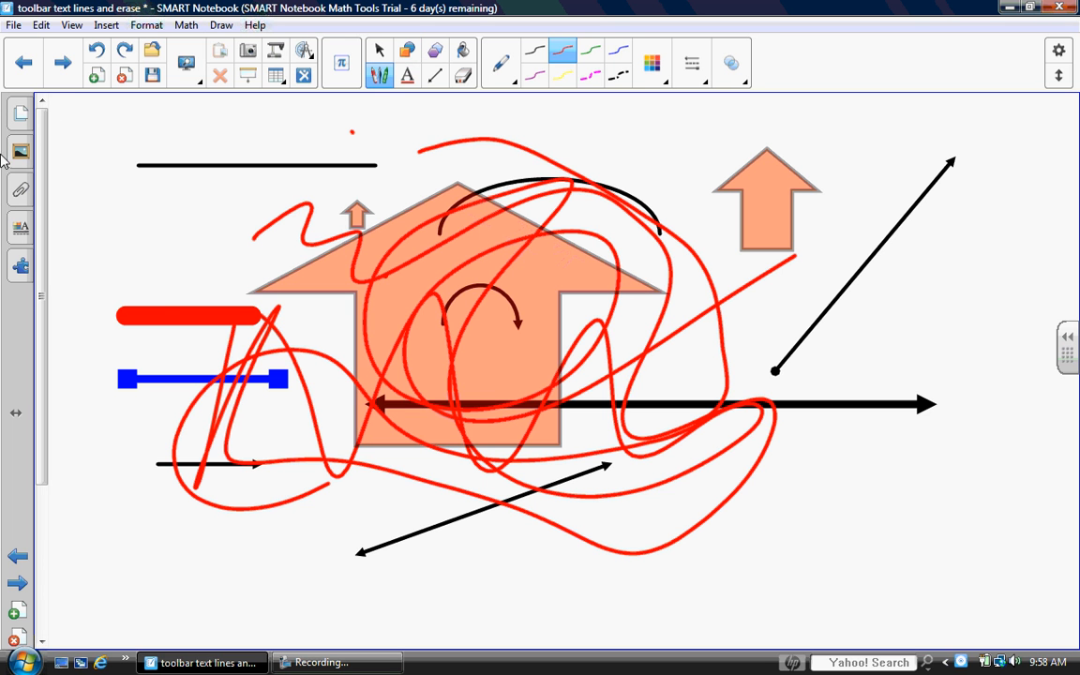
click(19, 120)
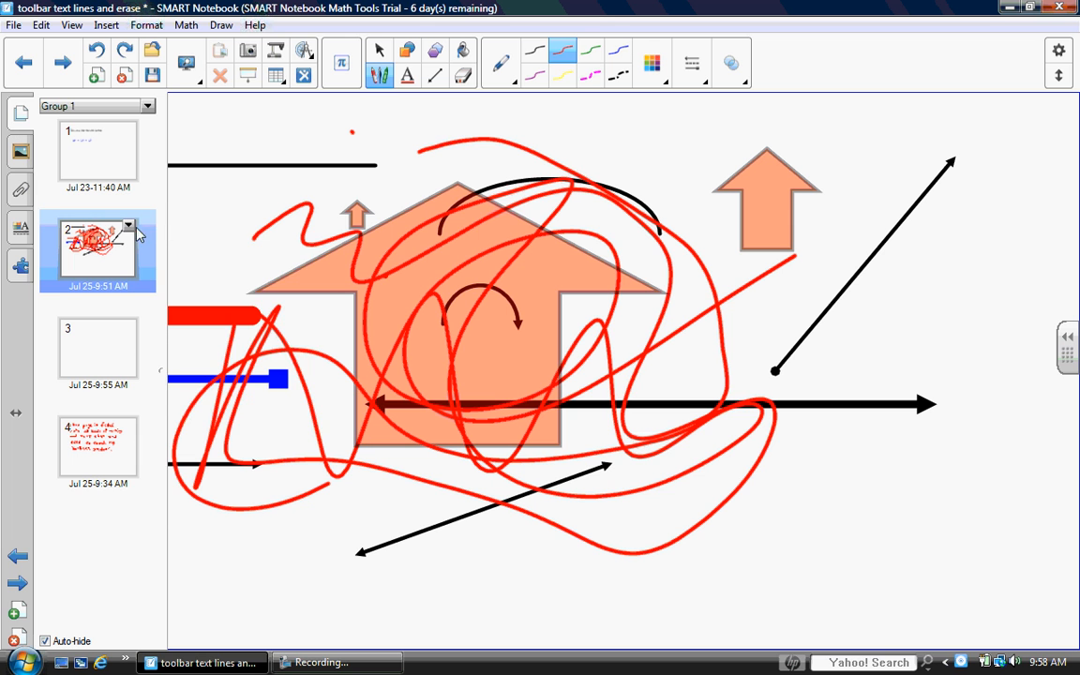
click(127, 226)
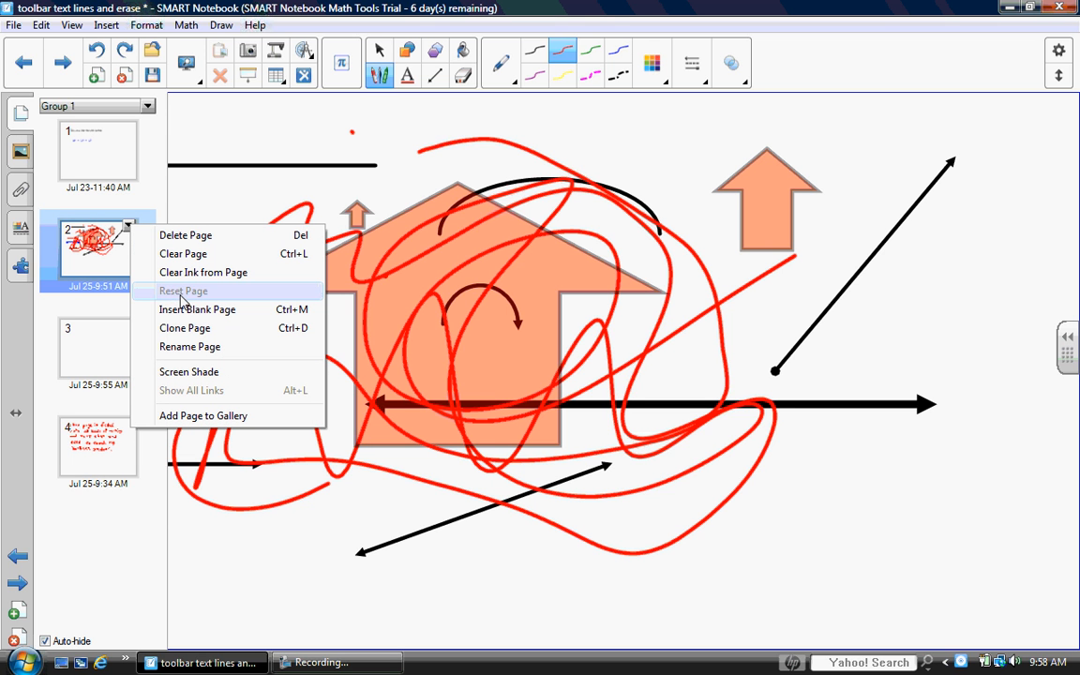
click(764, 515)
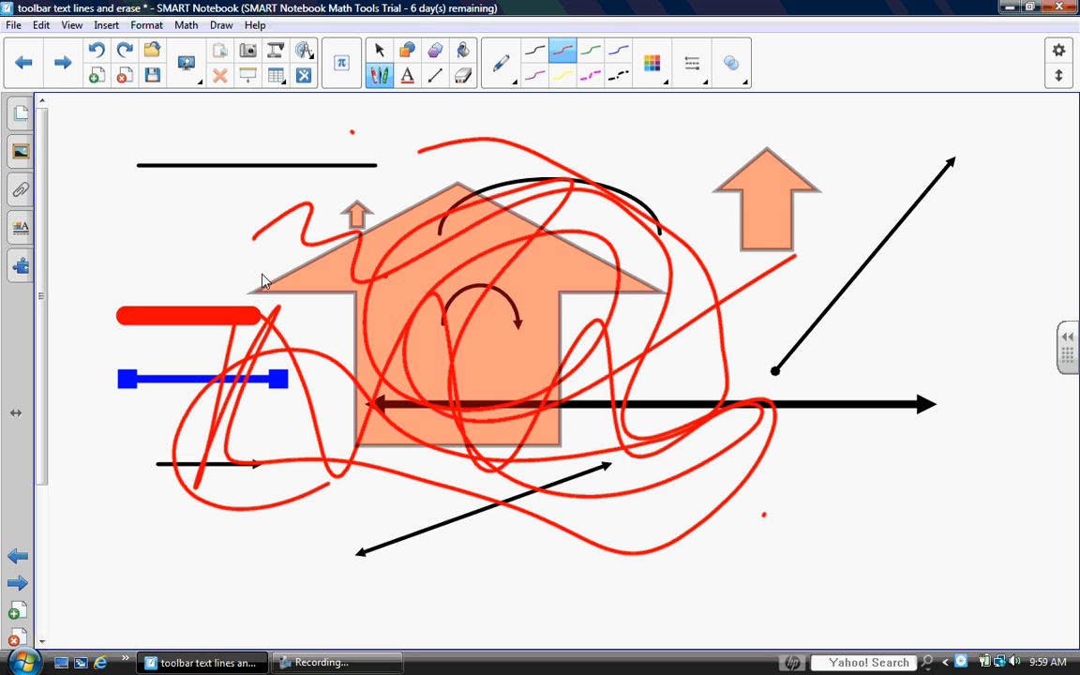
Step: Switch to the Select tool, return to page 1 and deselect the blue equation
click(379, 52)
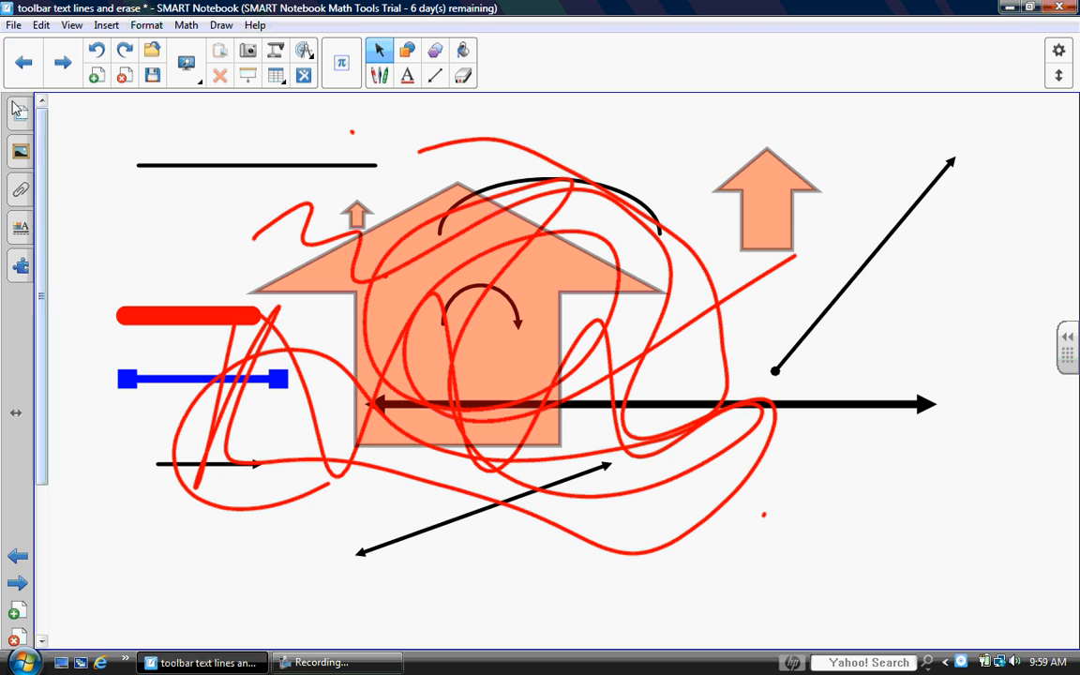
click(23, 64)
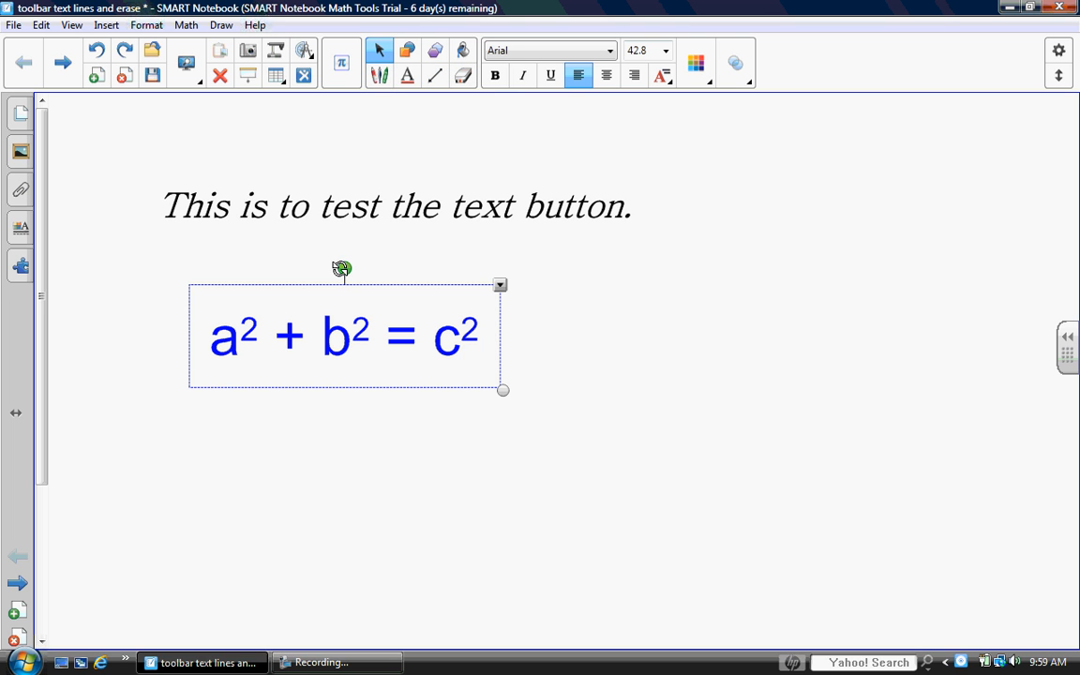
click(23, 116)
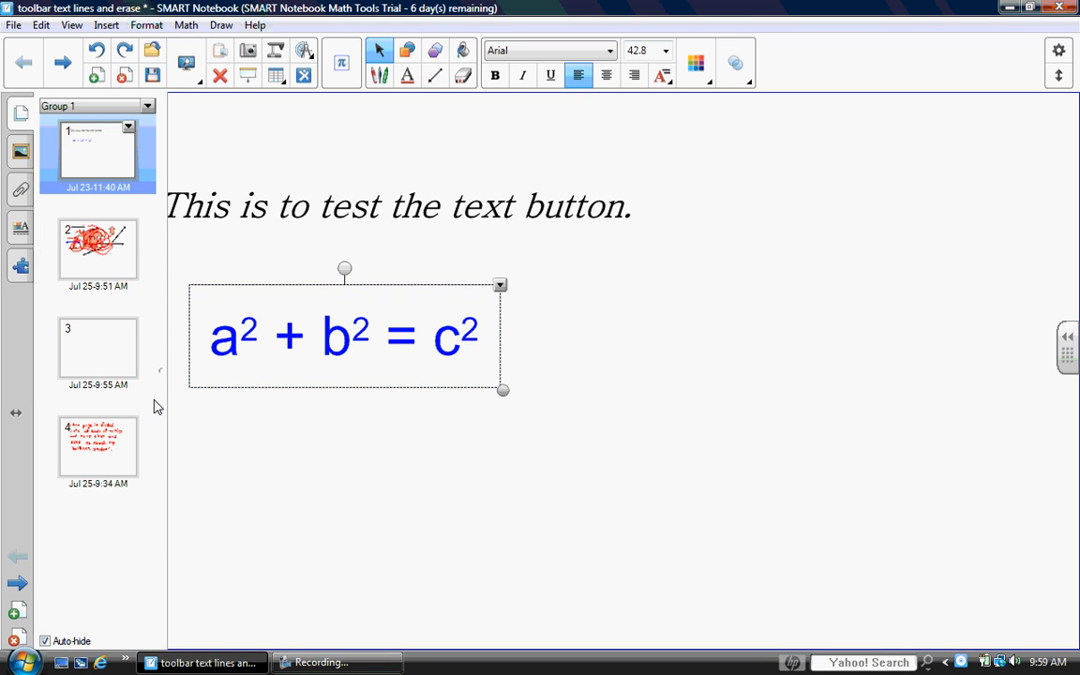
click(664, 468)
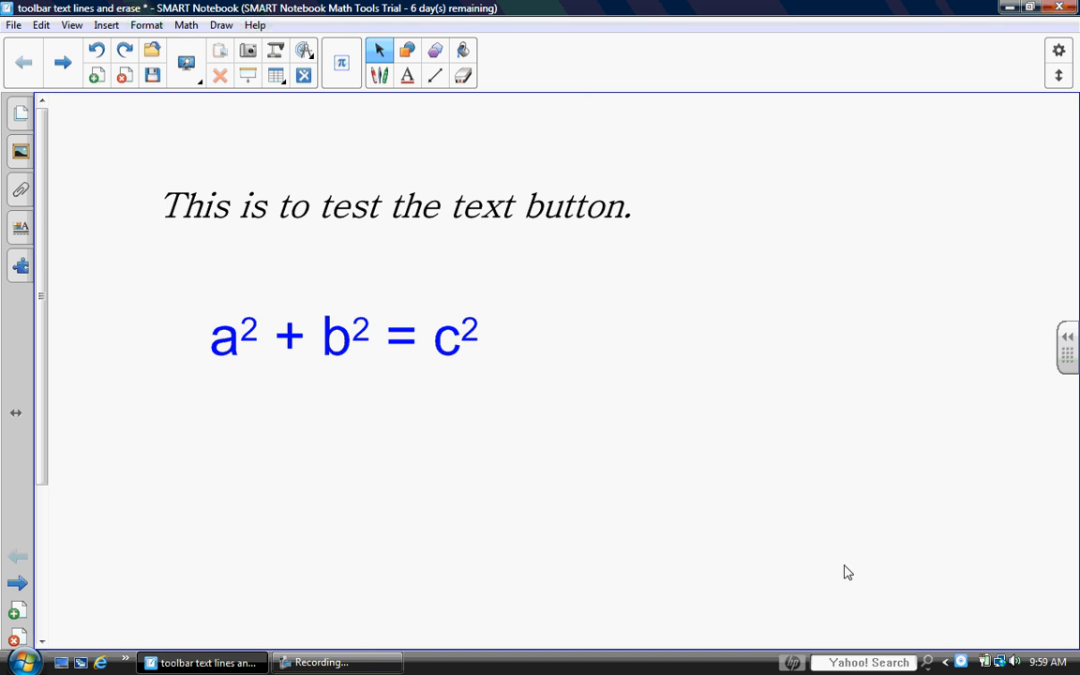